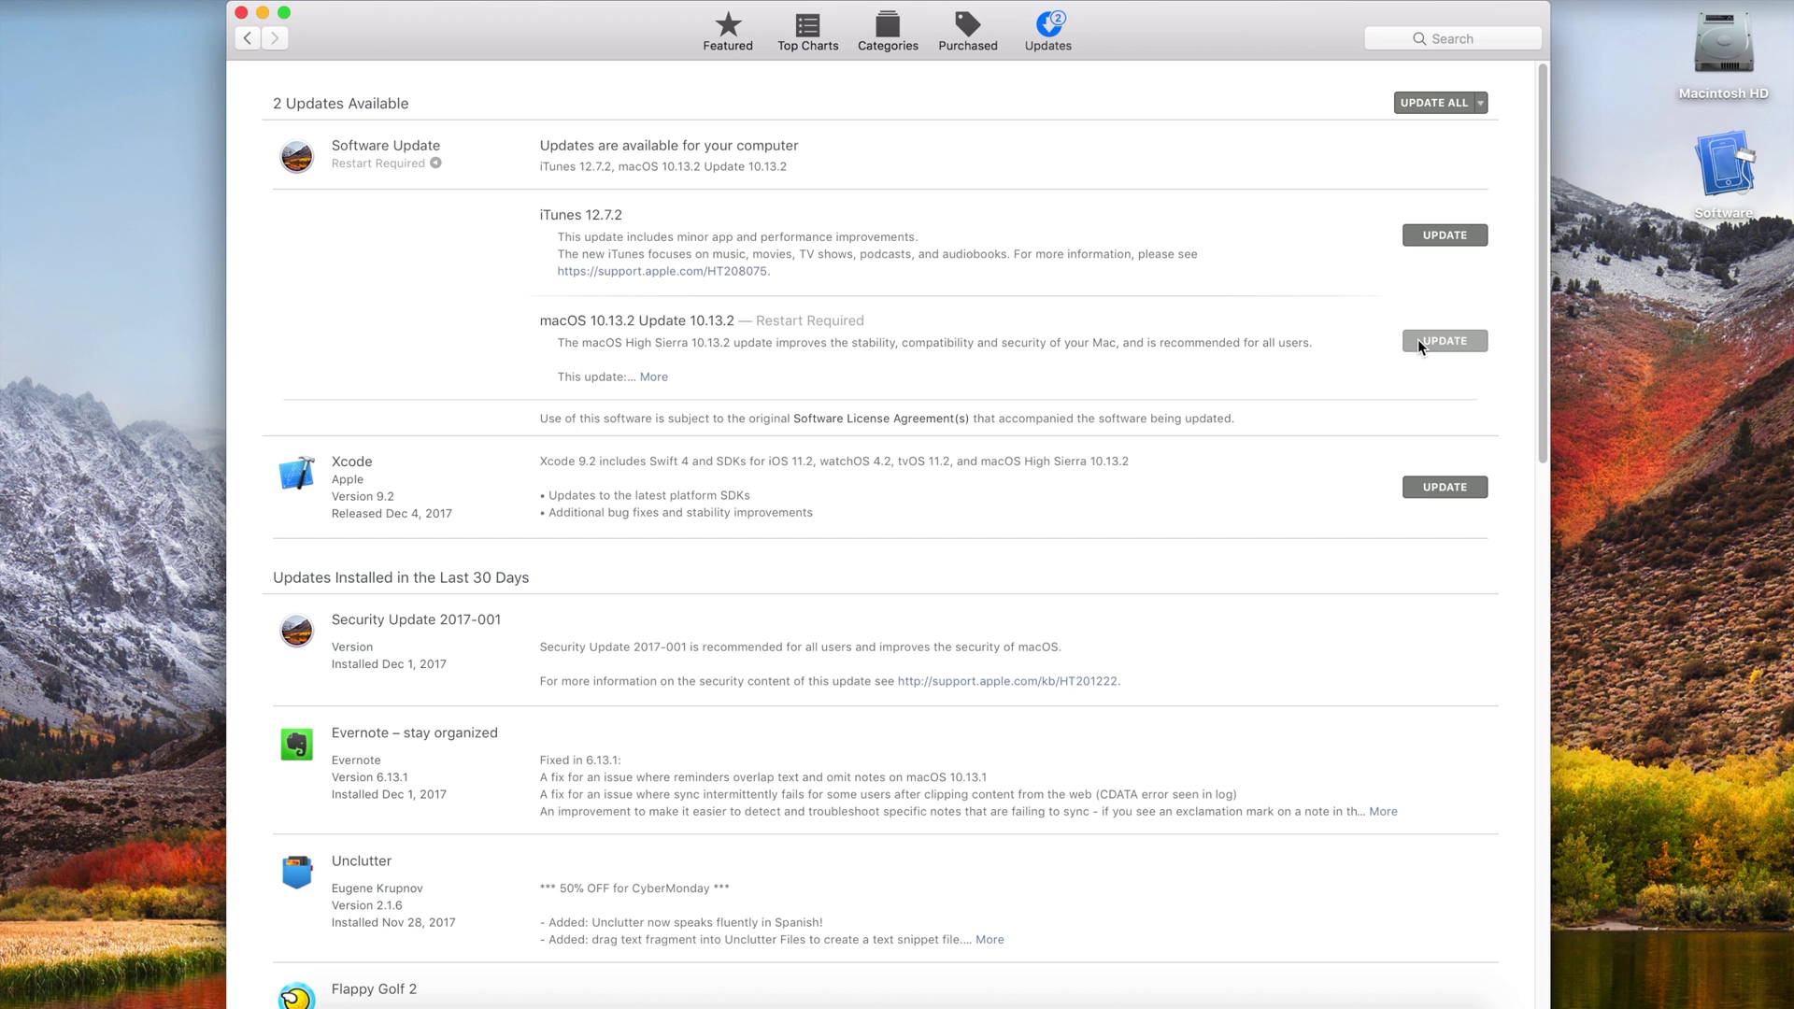
- Start installing the macOS 10.13.2 Update from the App Store Updates list
click(1416, 339)
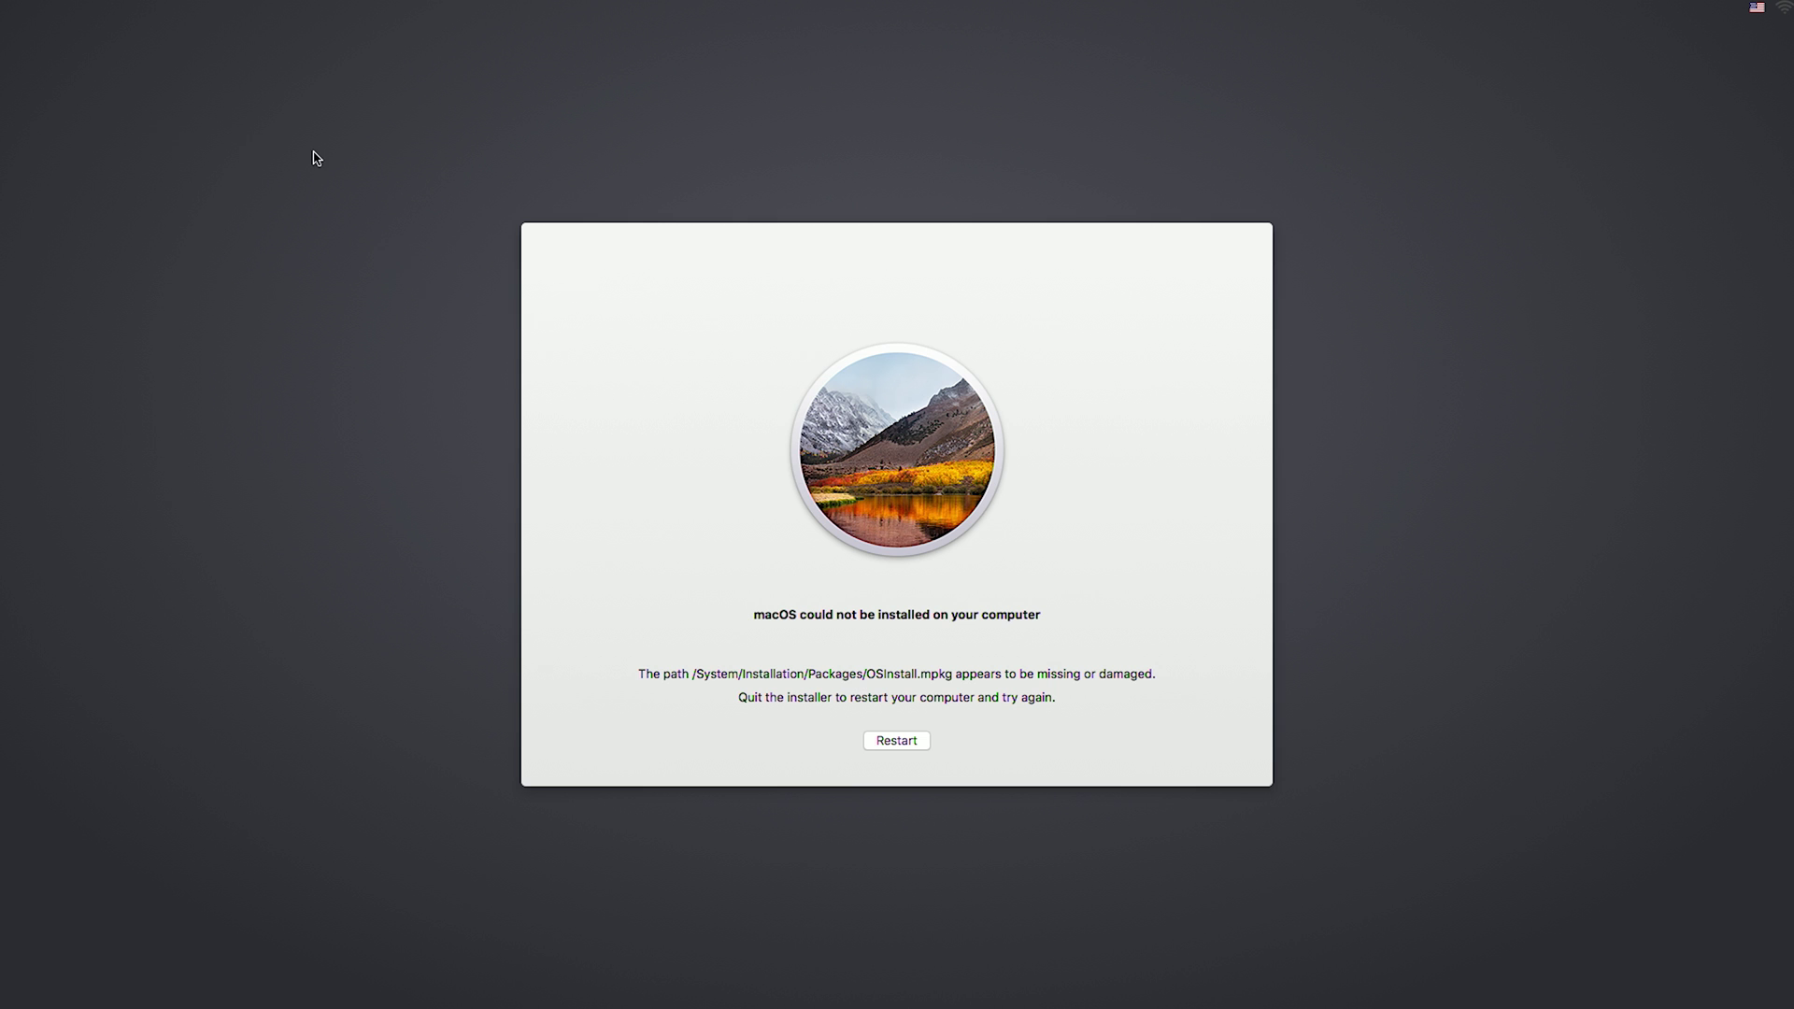
- Abandon the failed installer's error and restart the Mac from the Apple menu
click(589, 274)
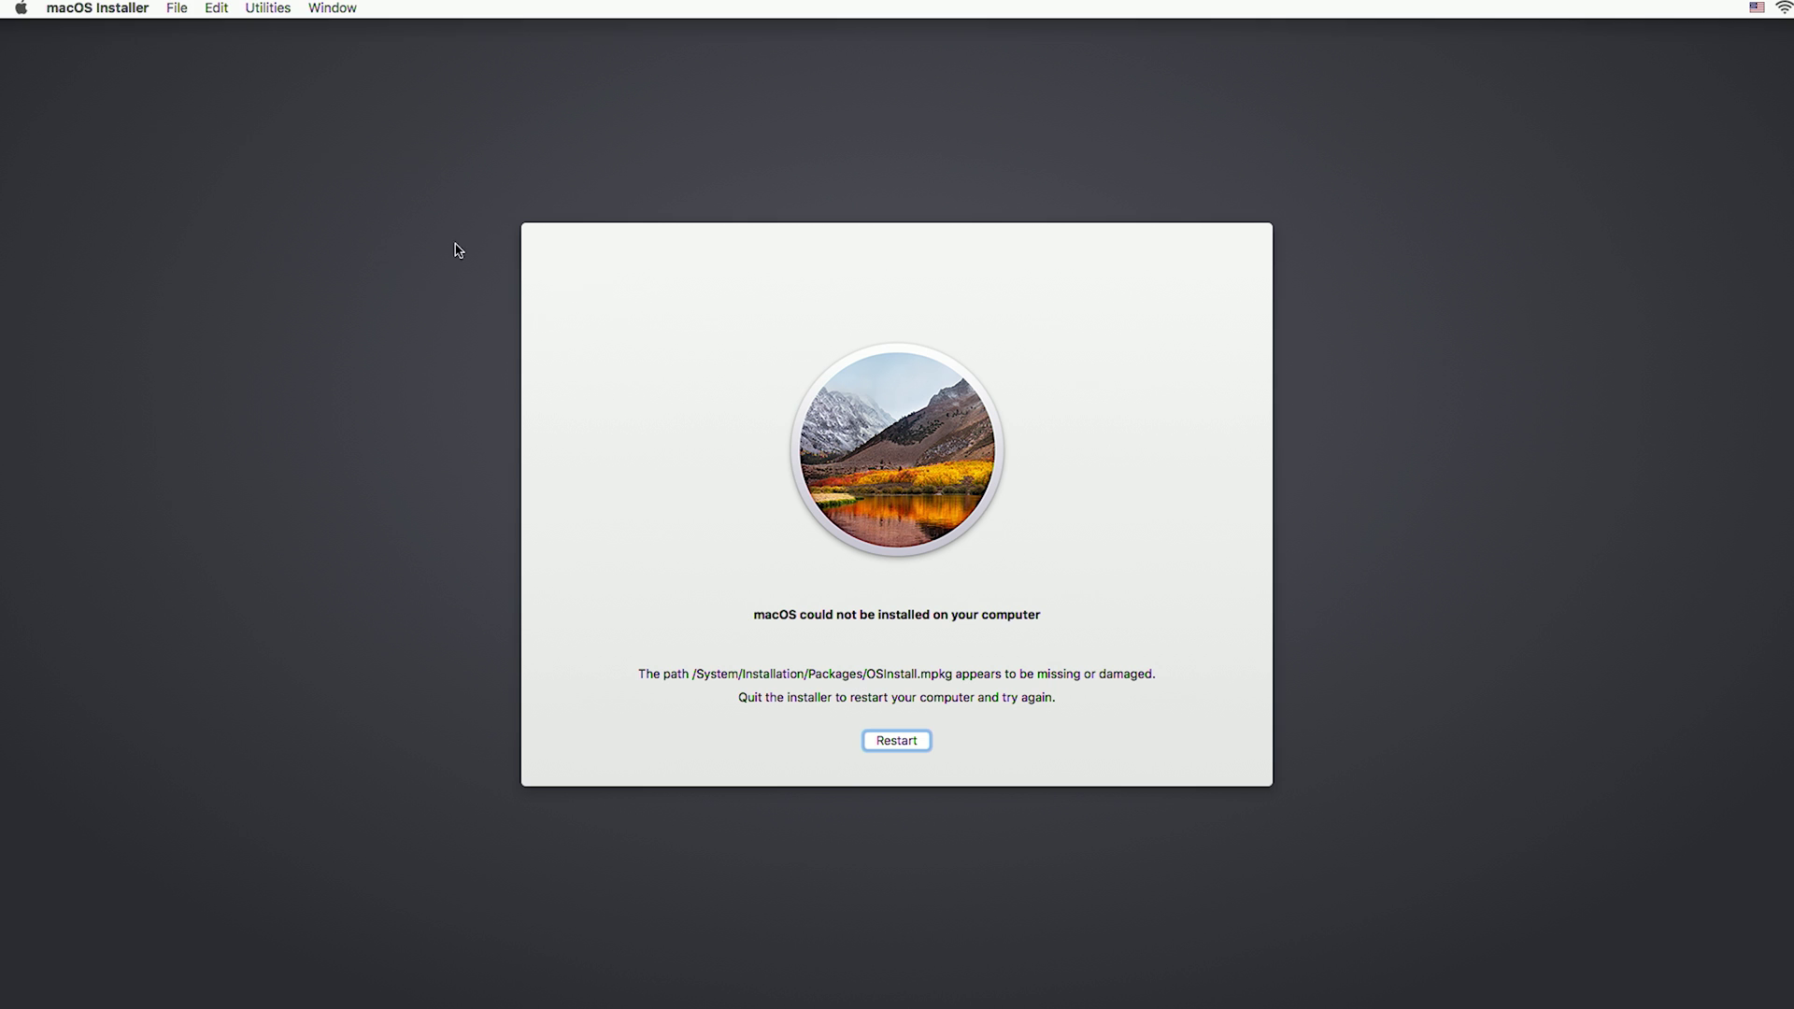
click(19, 9)
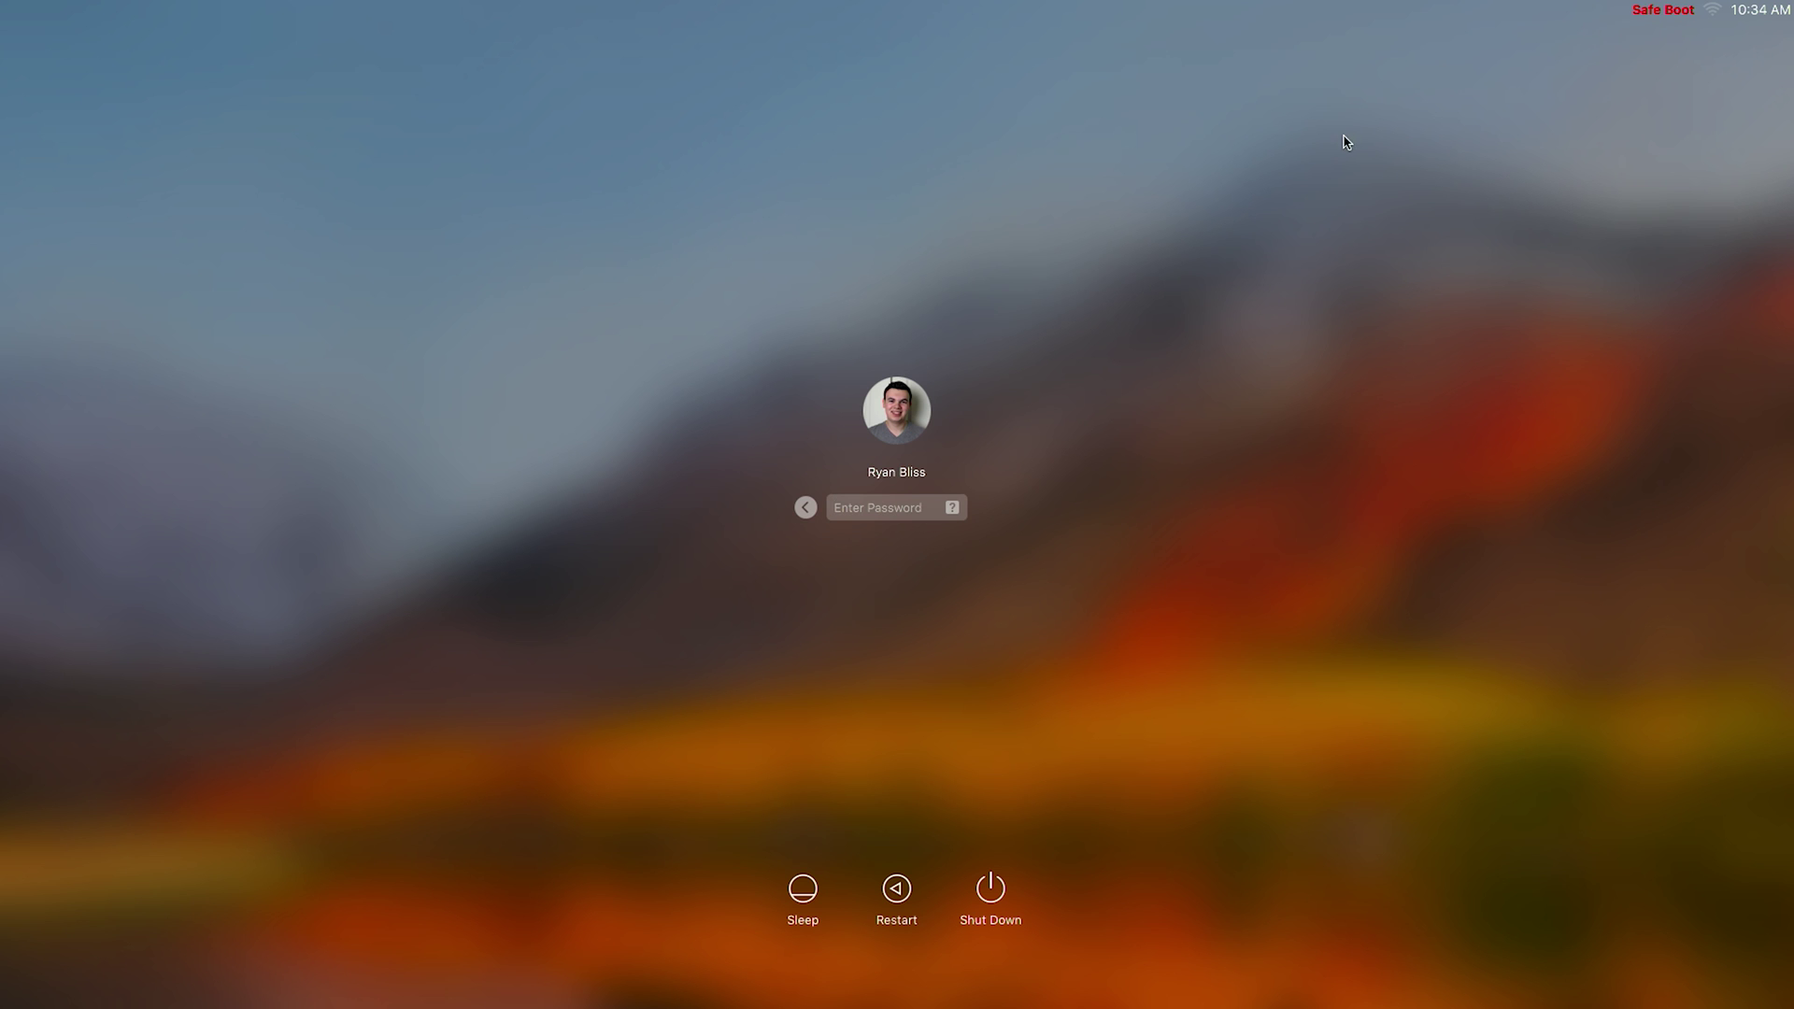
- Log in with the account password and open About This Mac to check the macOS version
text(•••••••)
key(Return)
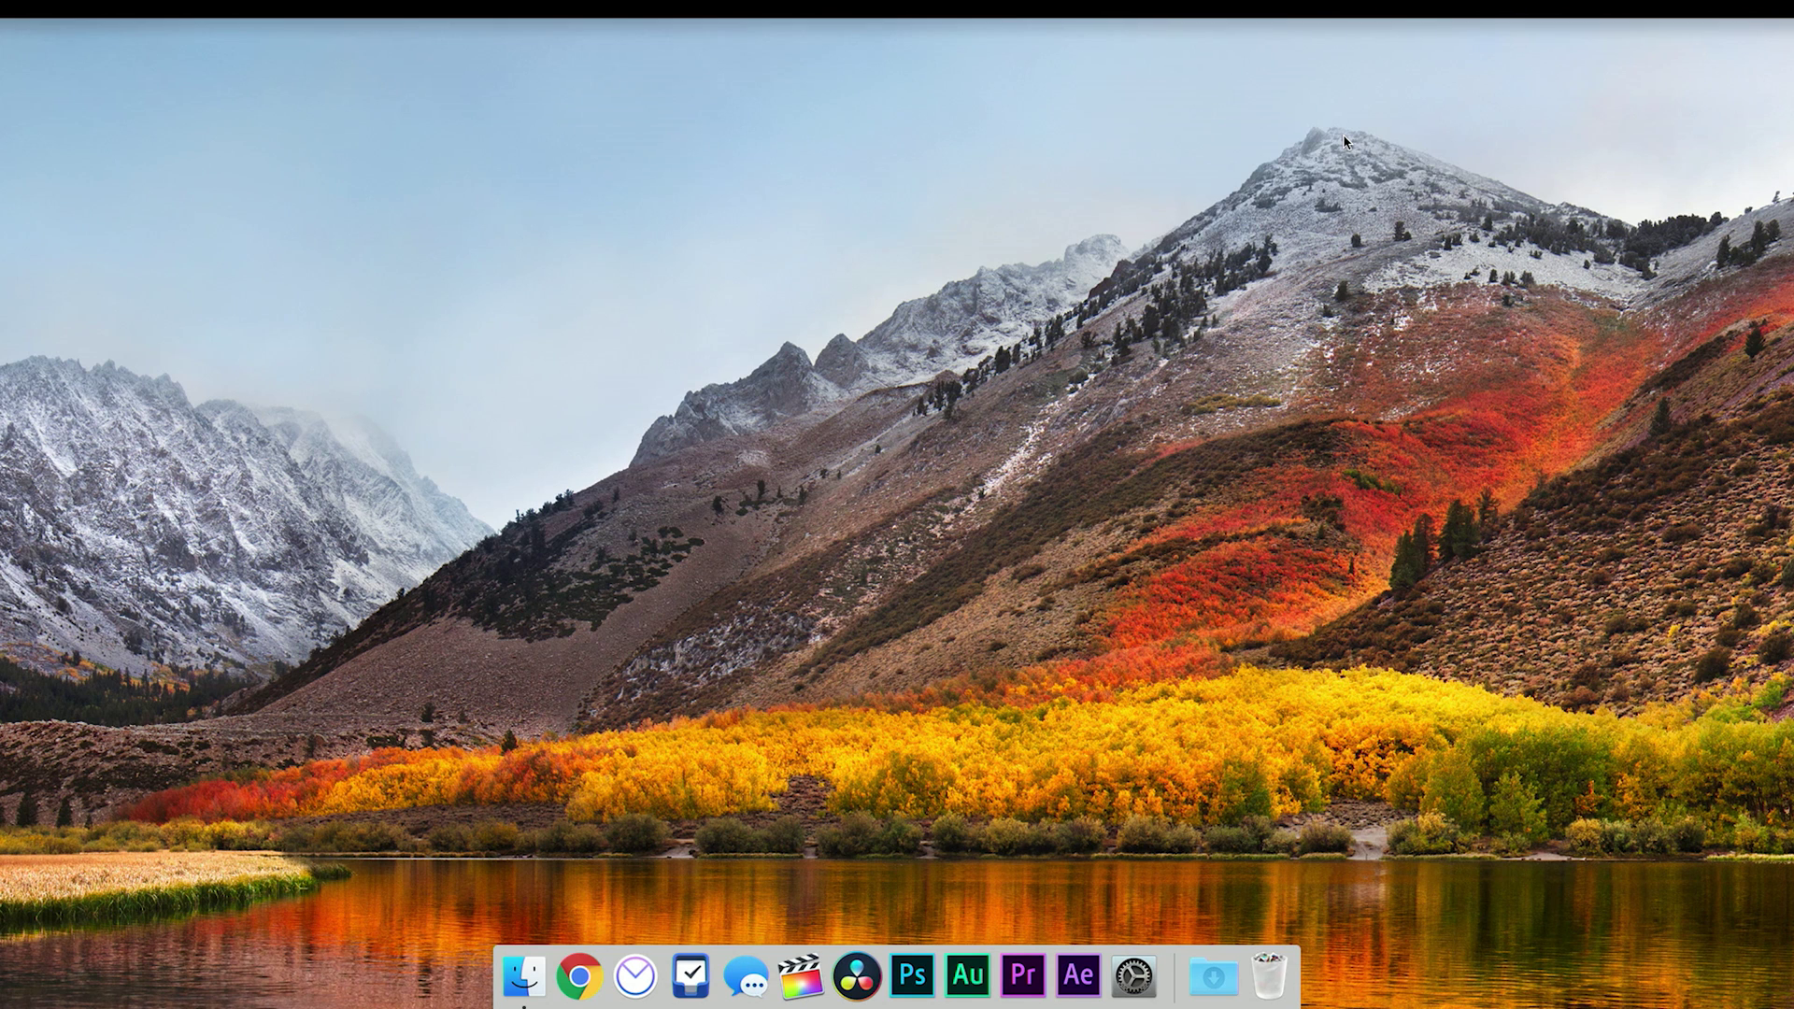
click(20, 12)
click(24, 32)
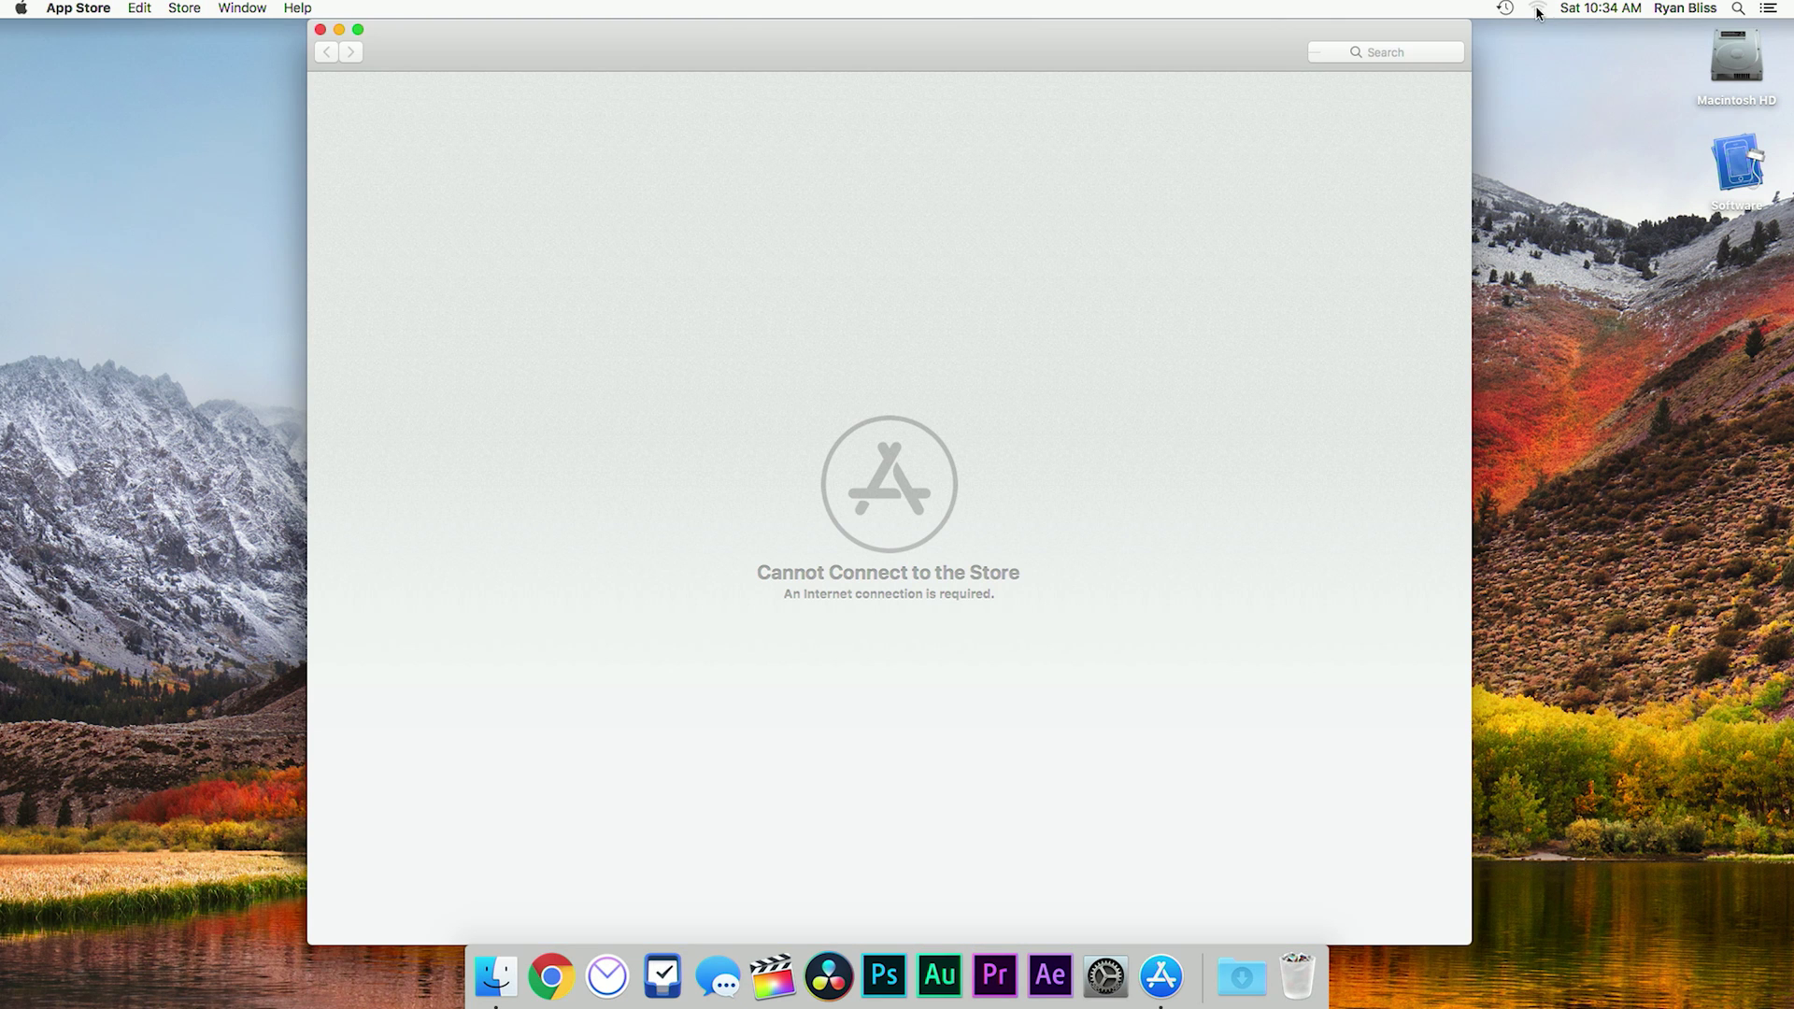
- Try joining a Wi-Fi network from the menu bar by entering its password
click(1538, 9)
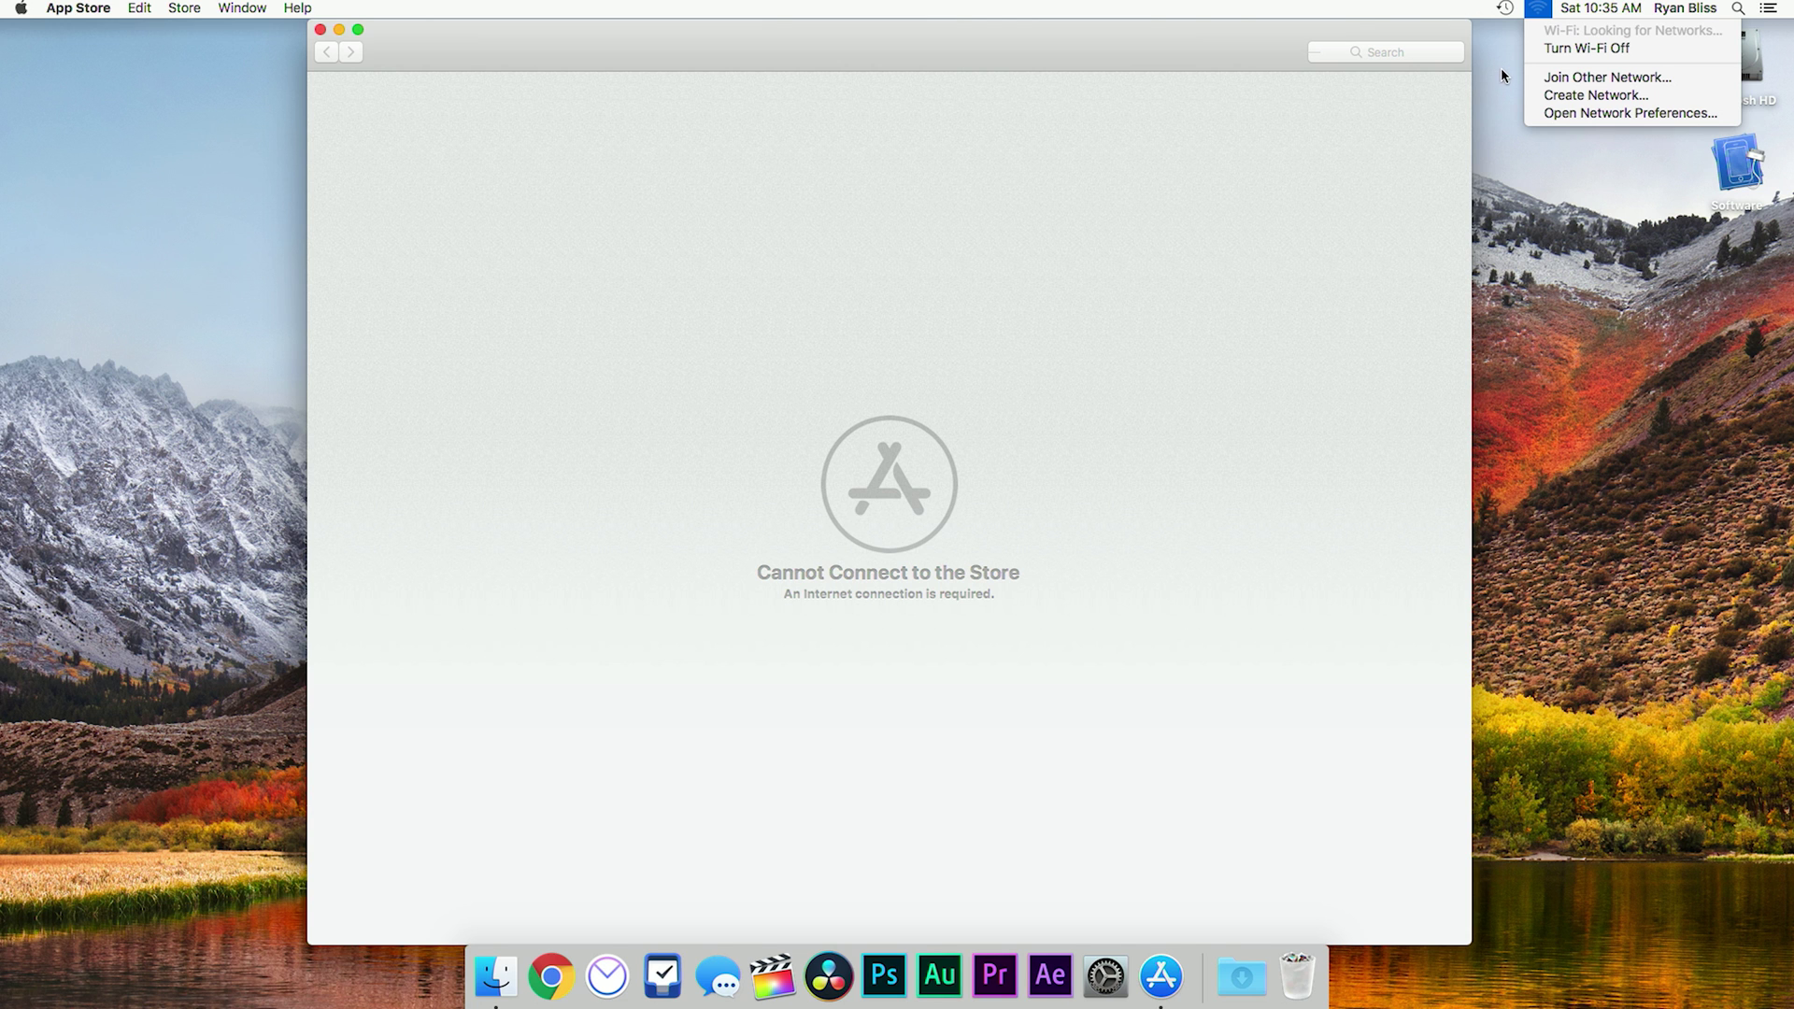
text(••)
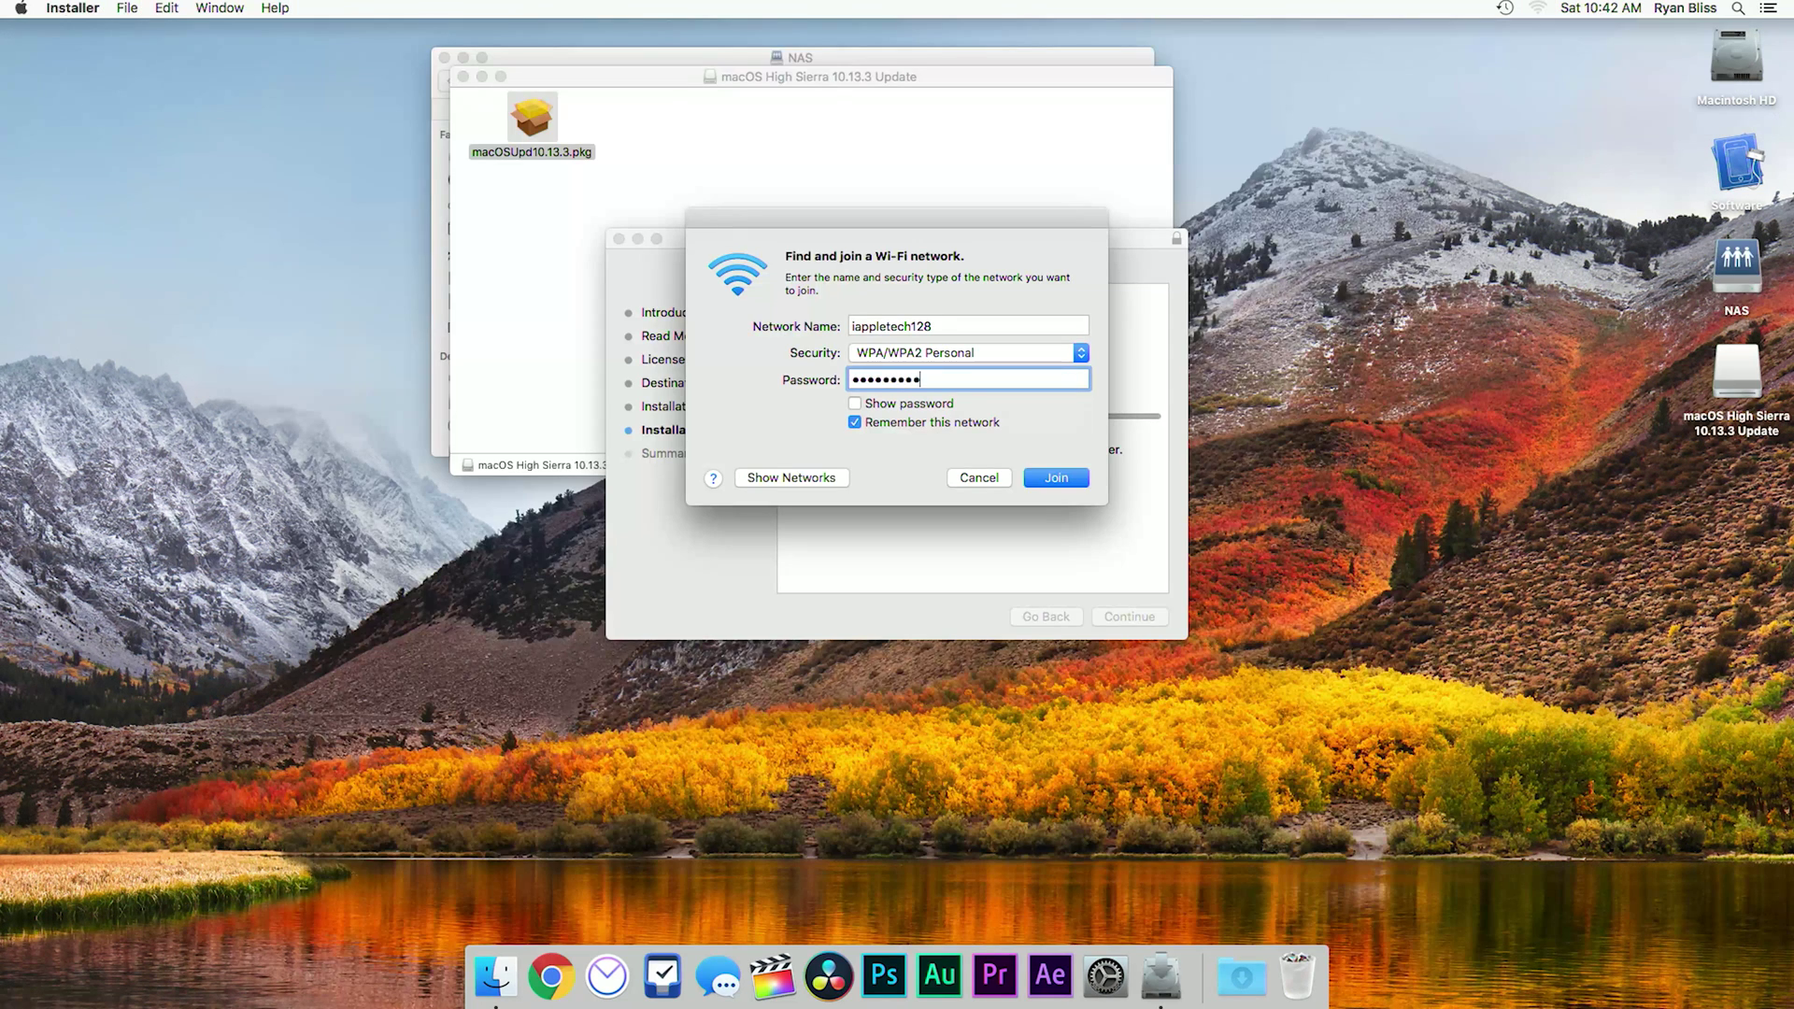
key(Return)
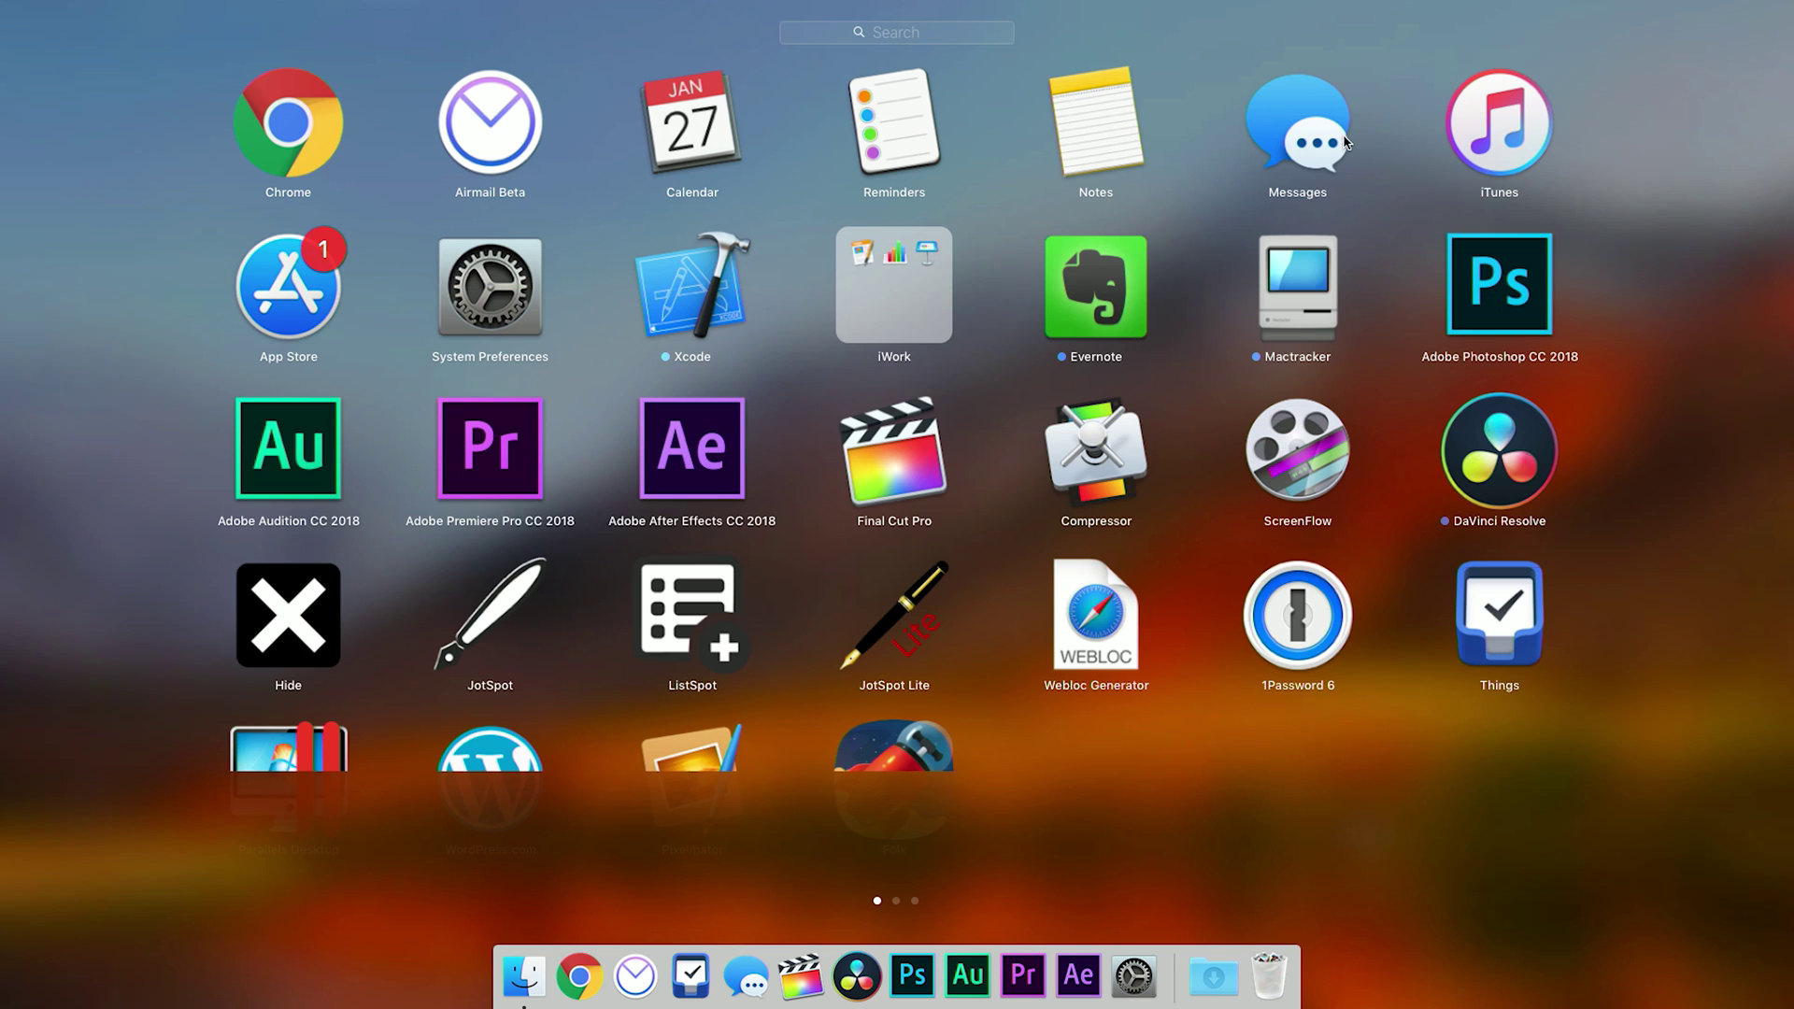
- Launch Google Chrome from Launchpad
click(278, 267)
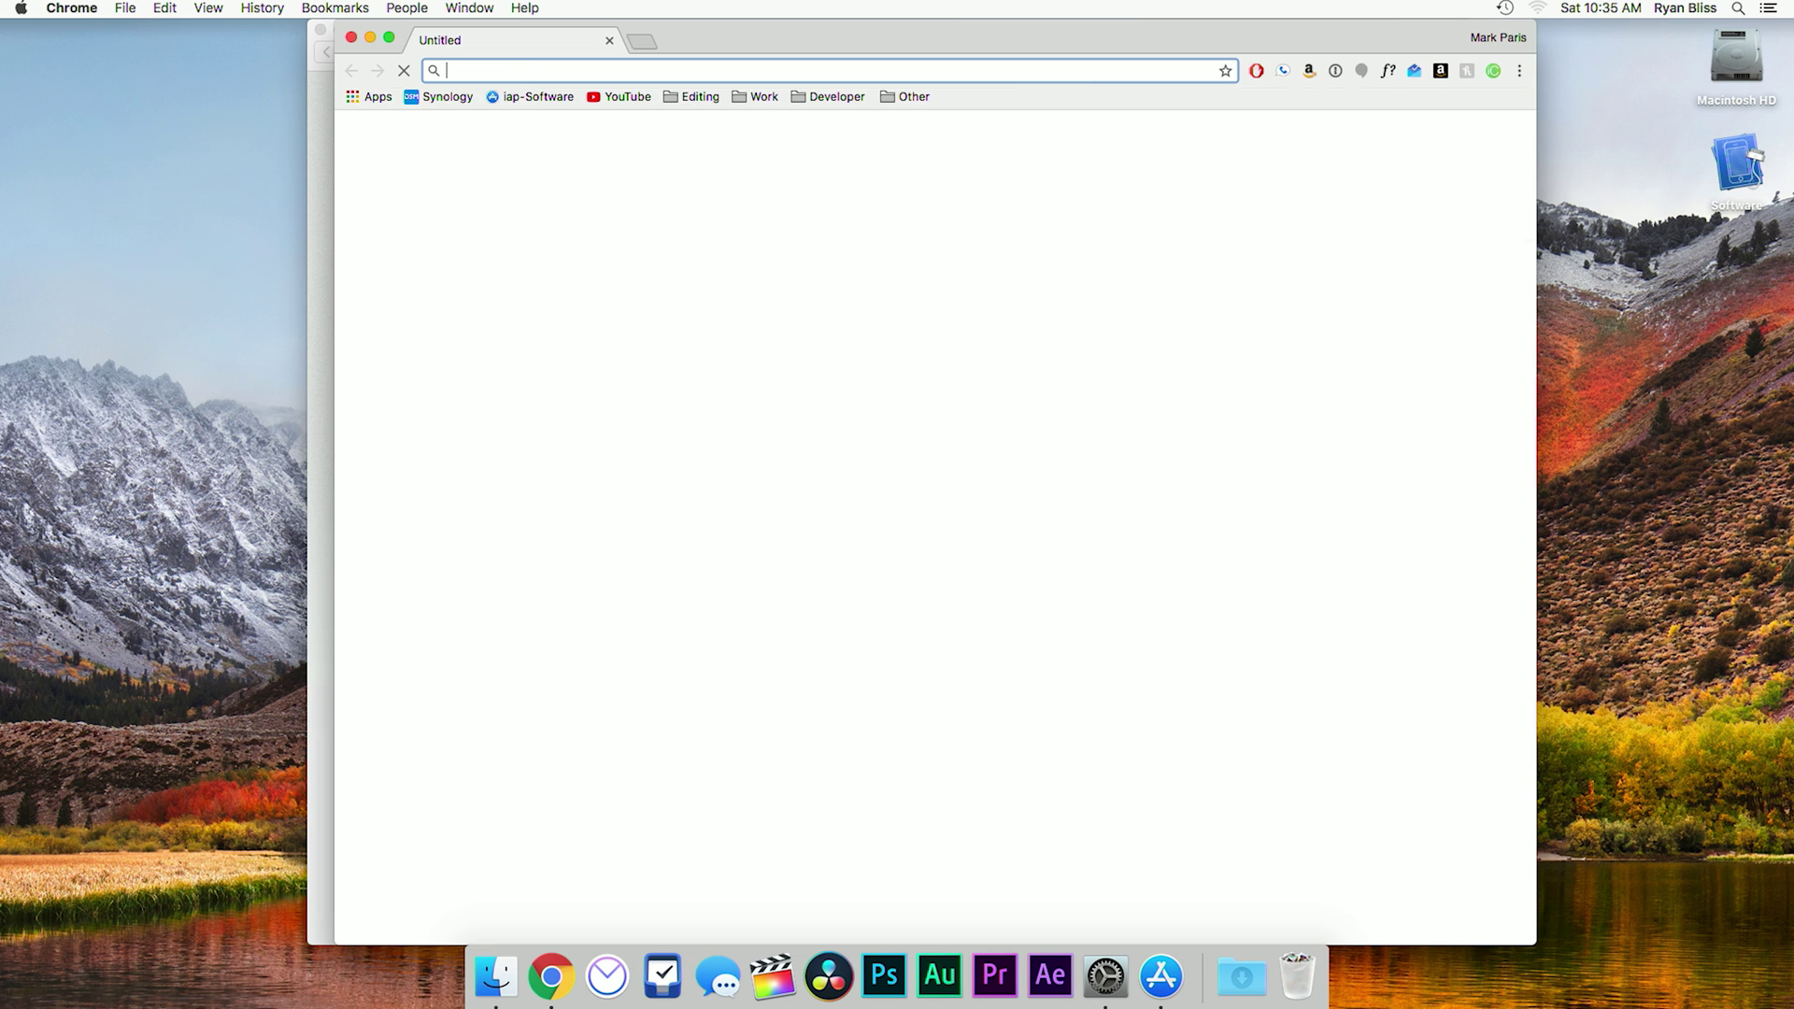
- Load apple.com/downloads in Chrome's address bar
text(apple.com/downloads)
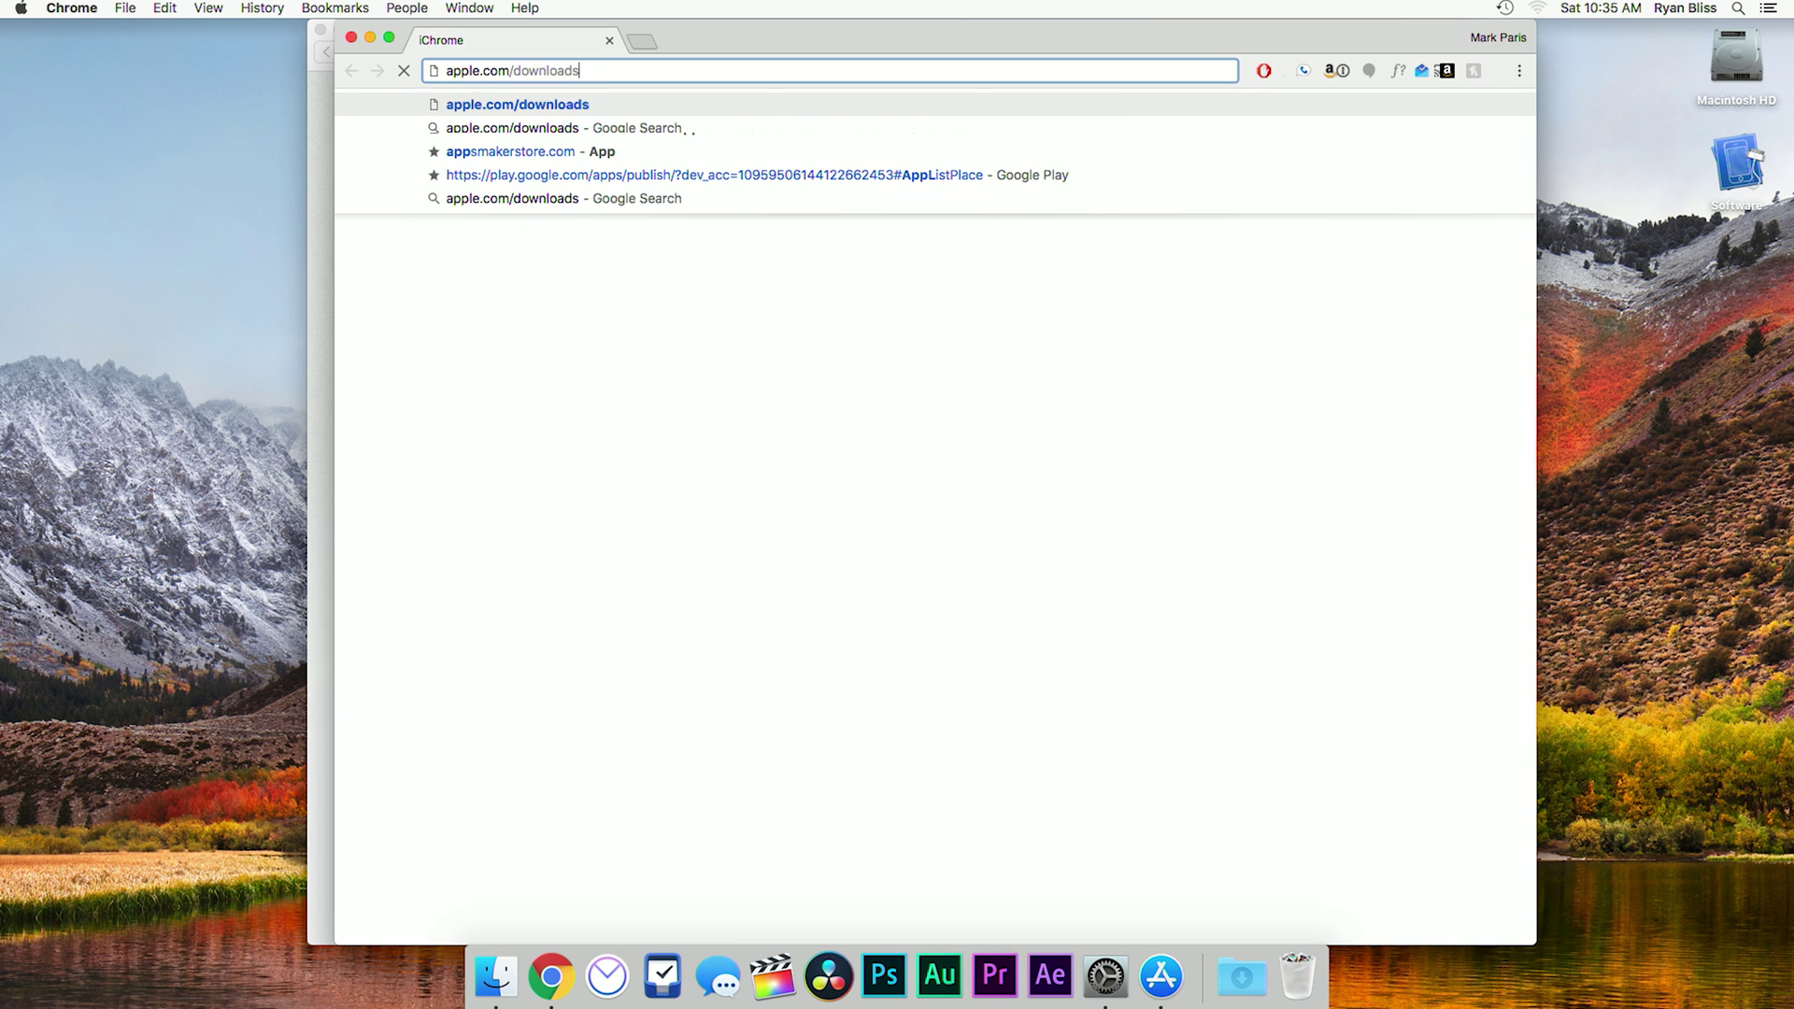
key(Return)
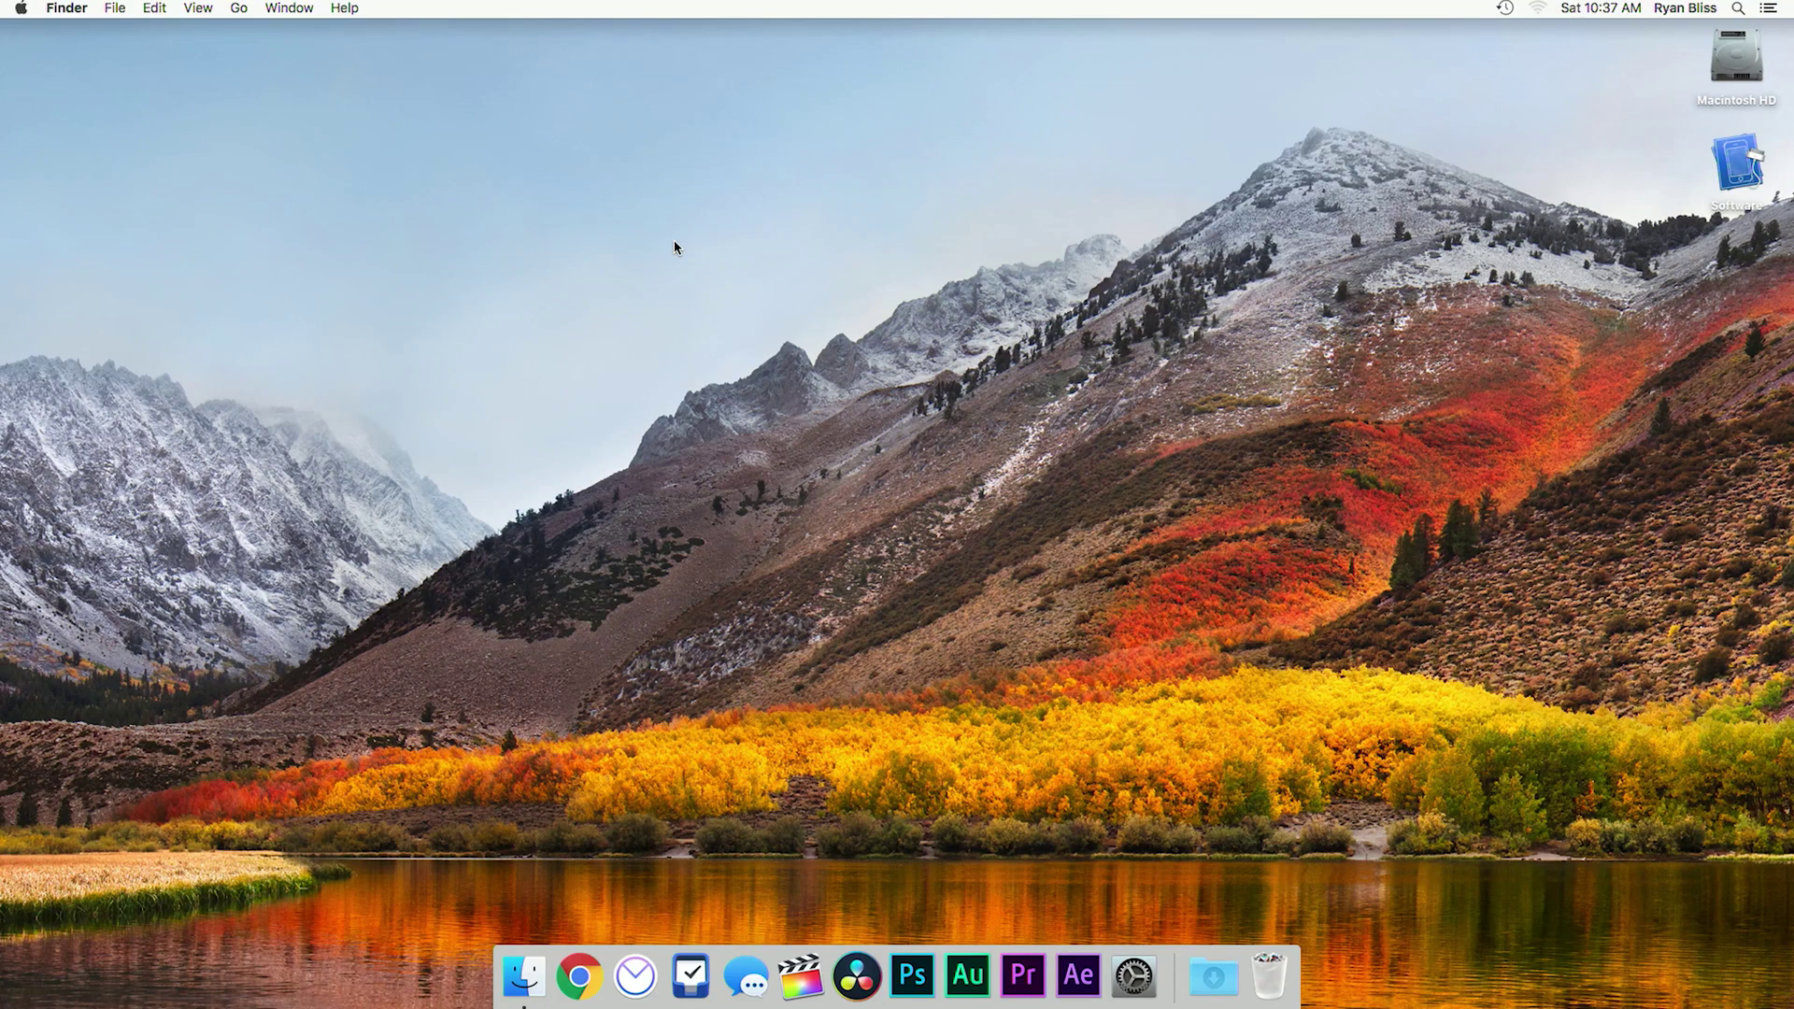
- Launch Disk Utility through a Launchpad search for 'disk' and inspect the USB volume disk2s1
key(F4)
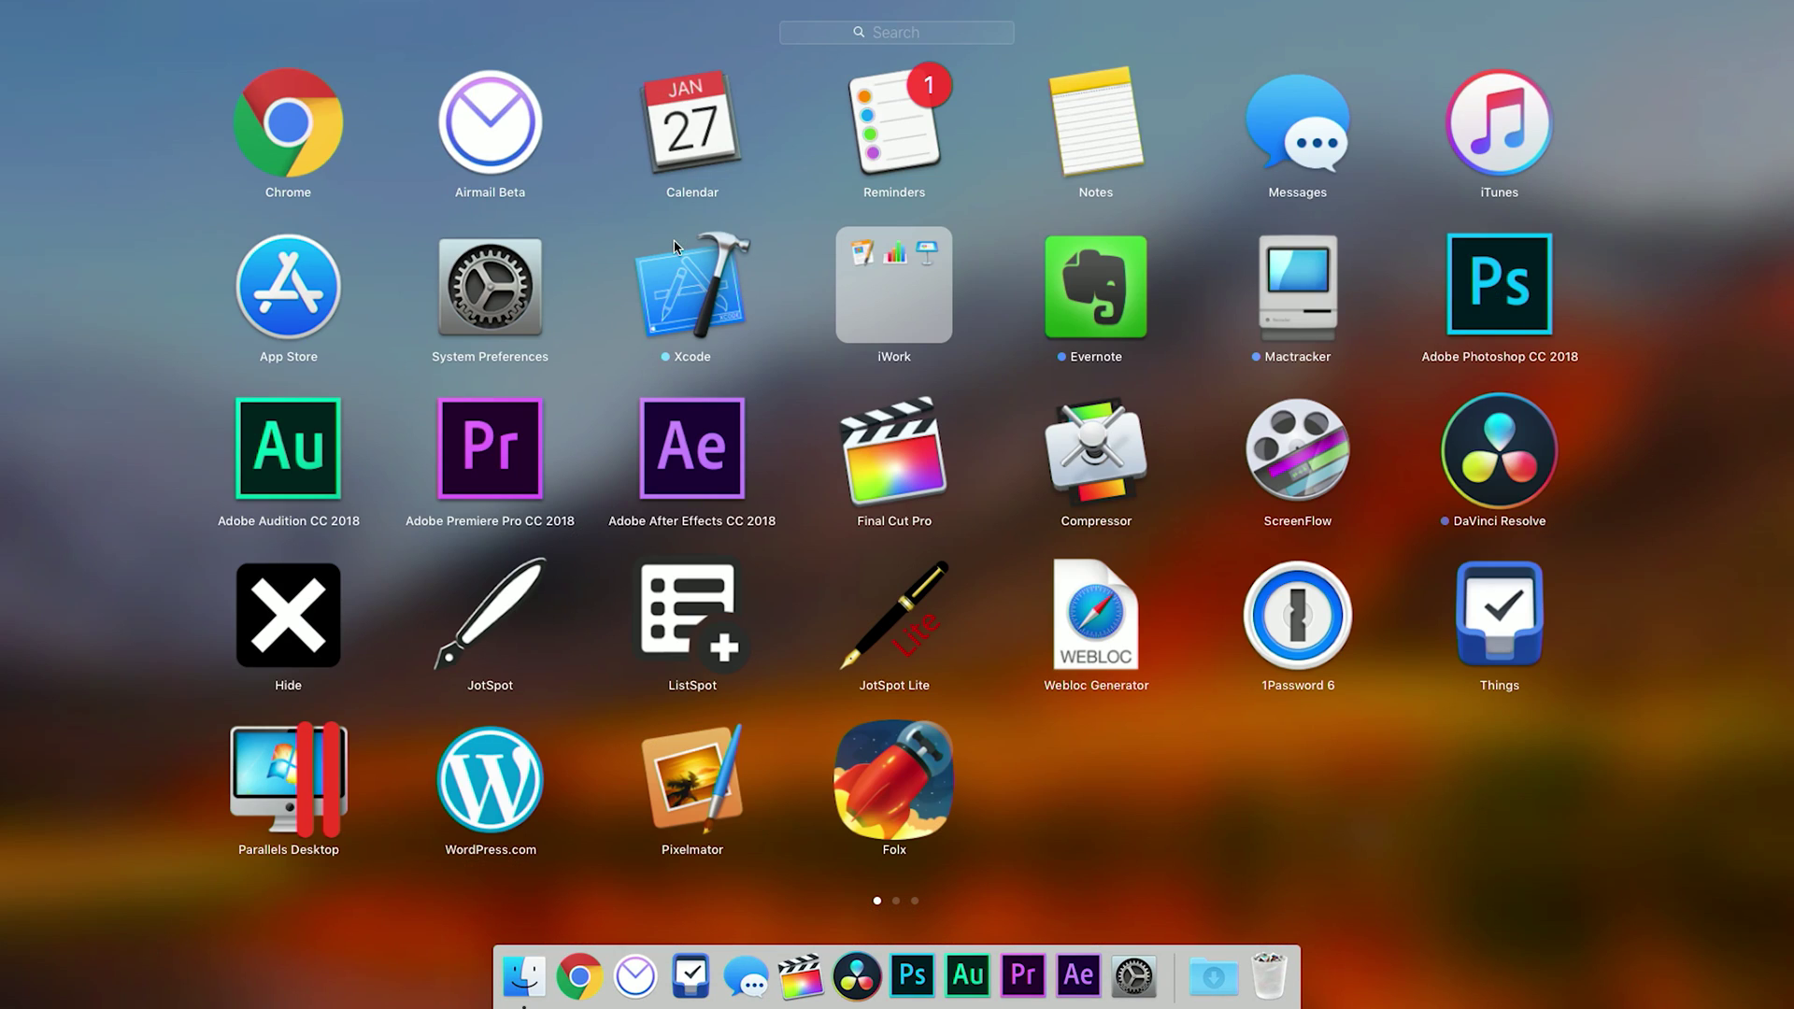
text(disk)
key(Right)
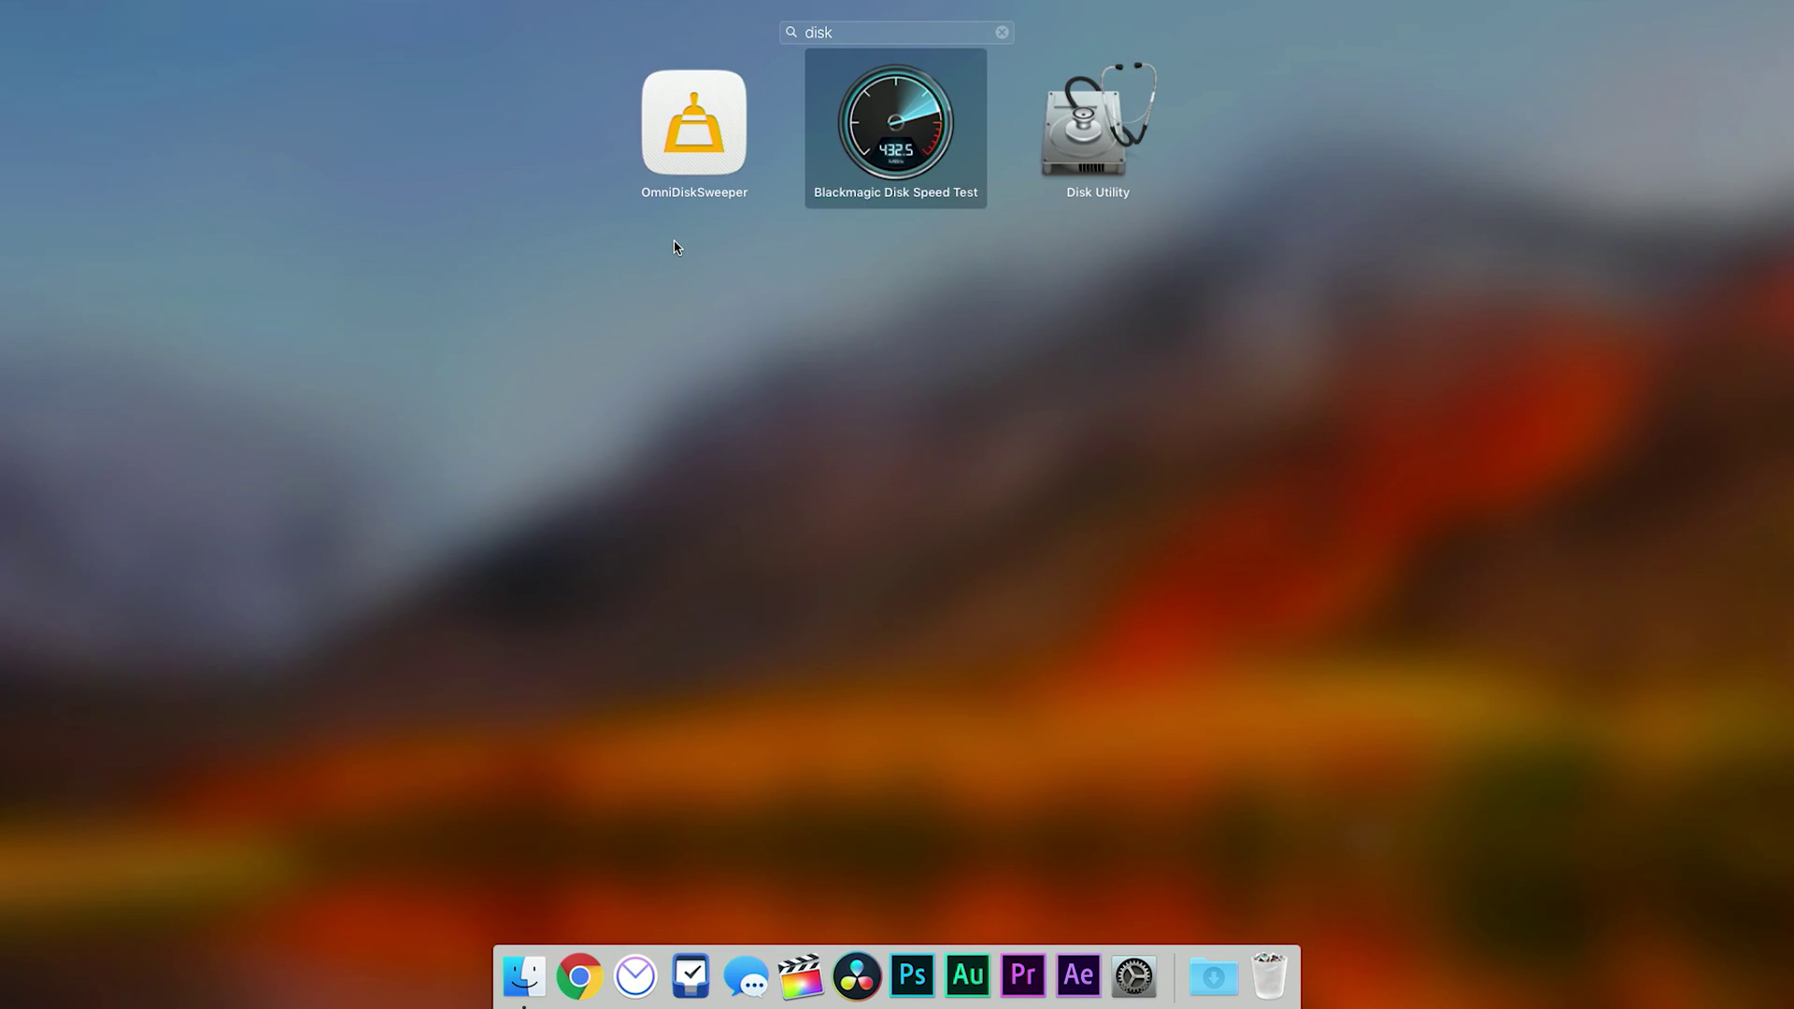
key(Right)
key(Return)
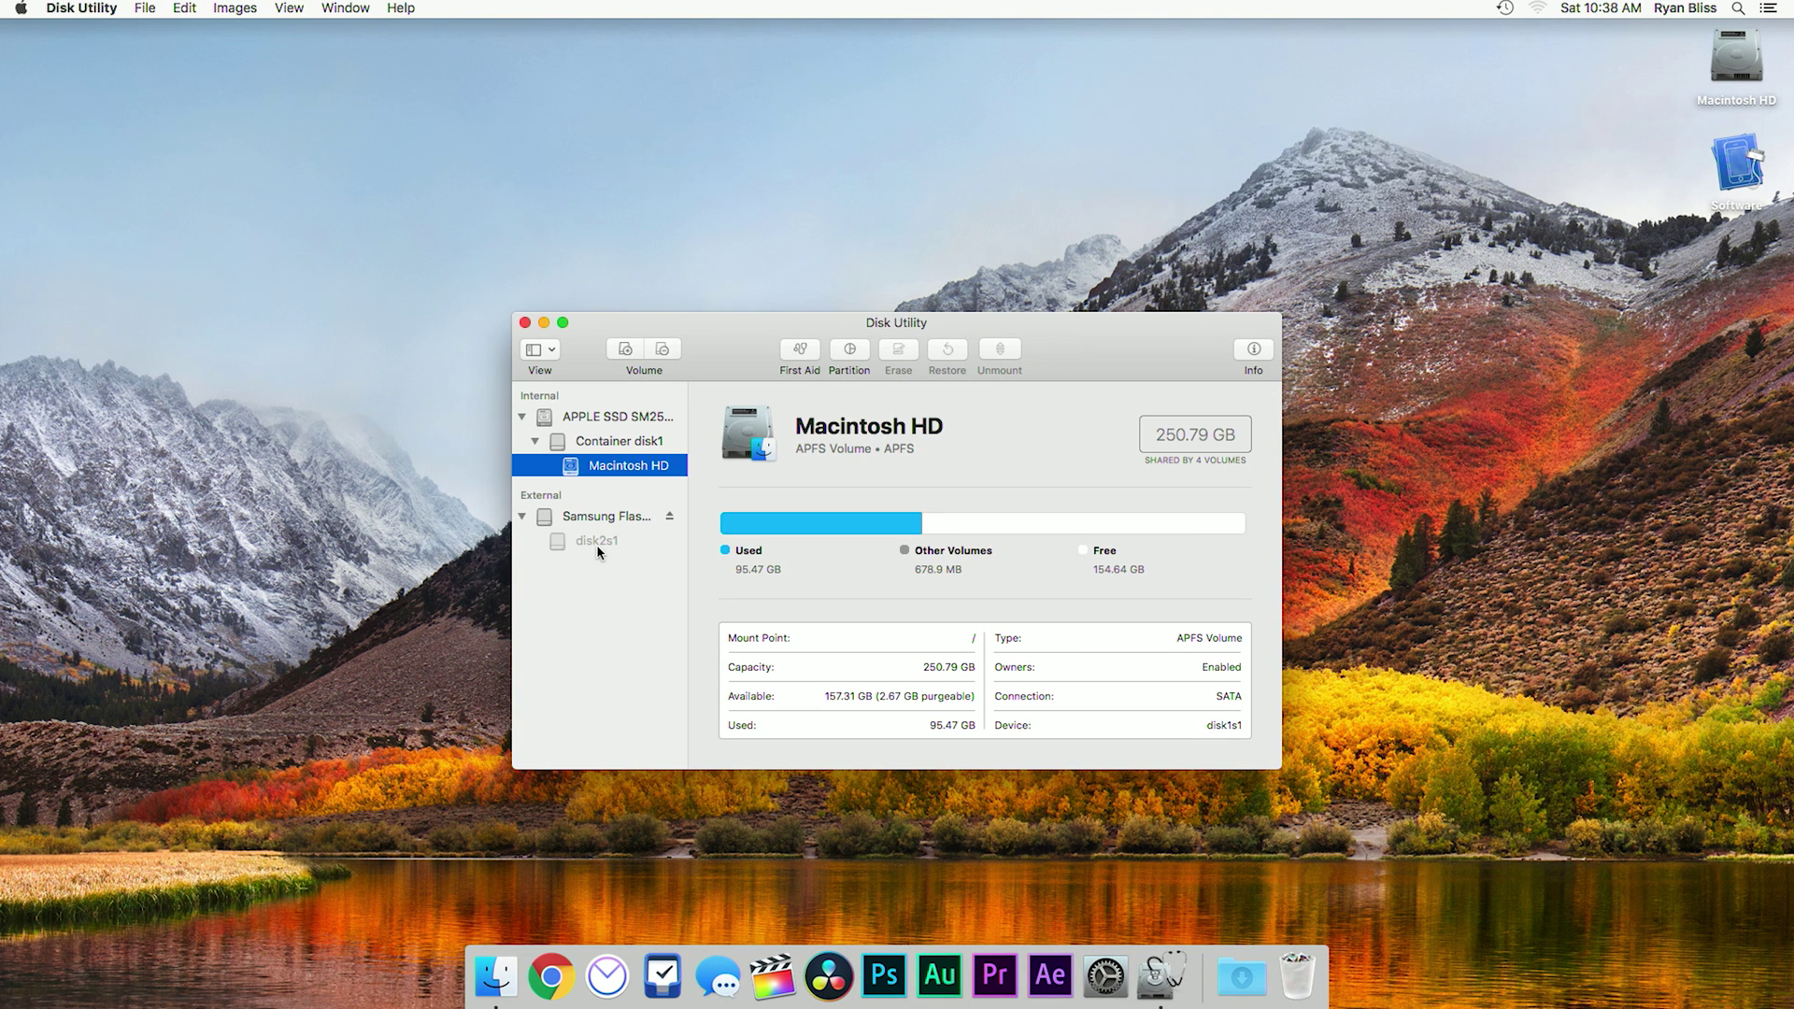
click(597, 544)
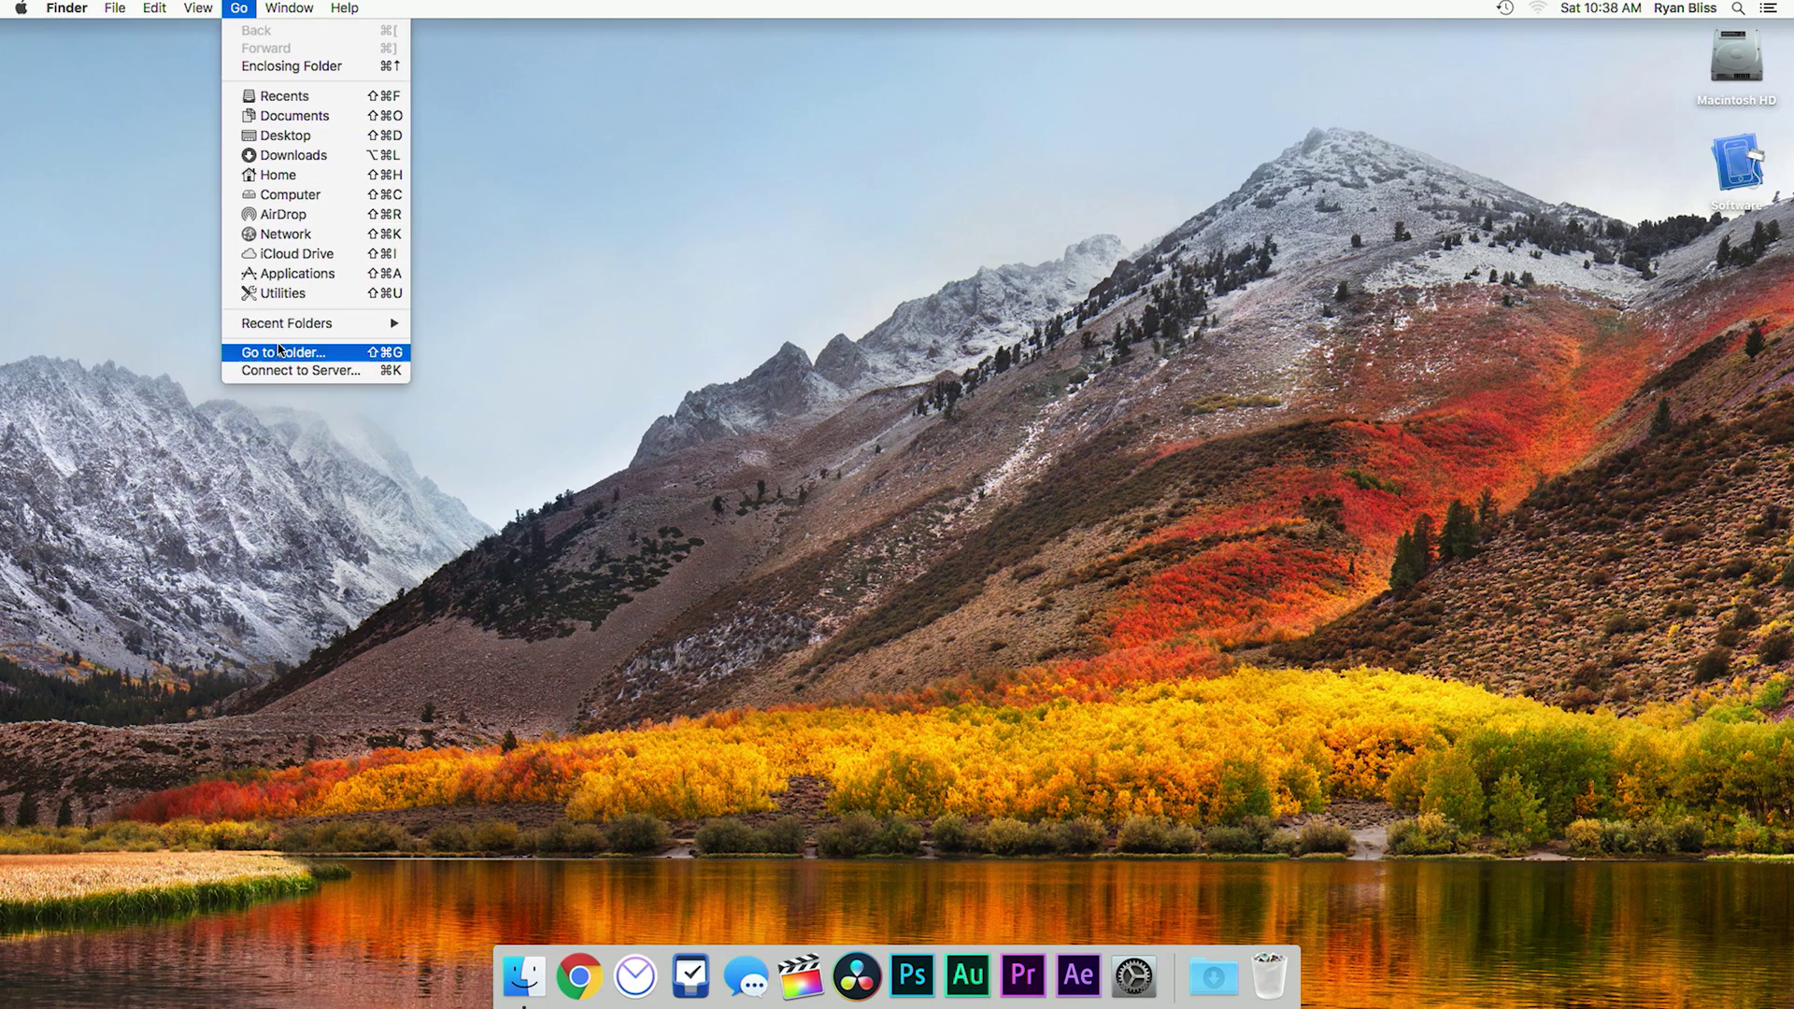
- Connect to the smb://iapple server as a registered user and mount its NAS share
click(281, 369)
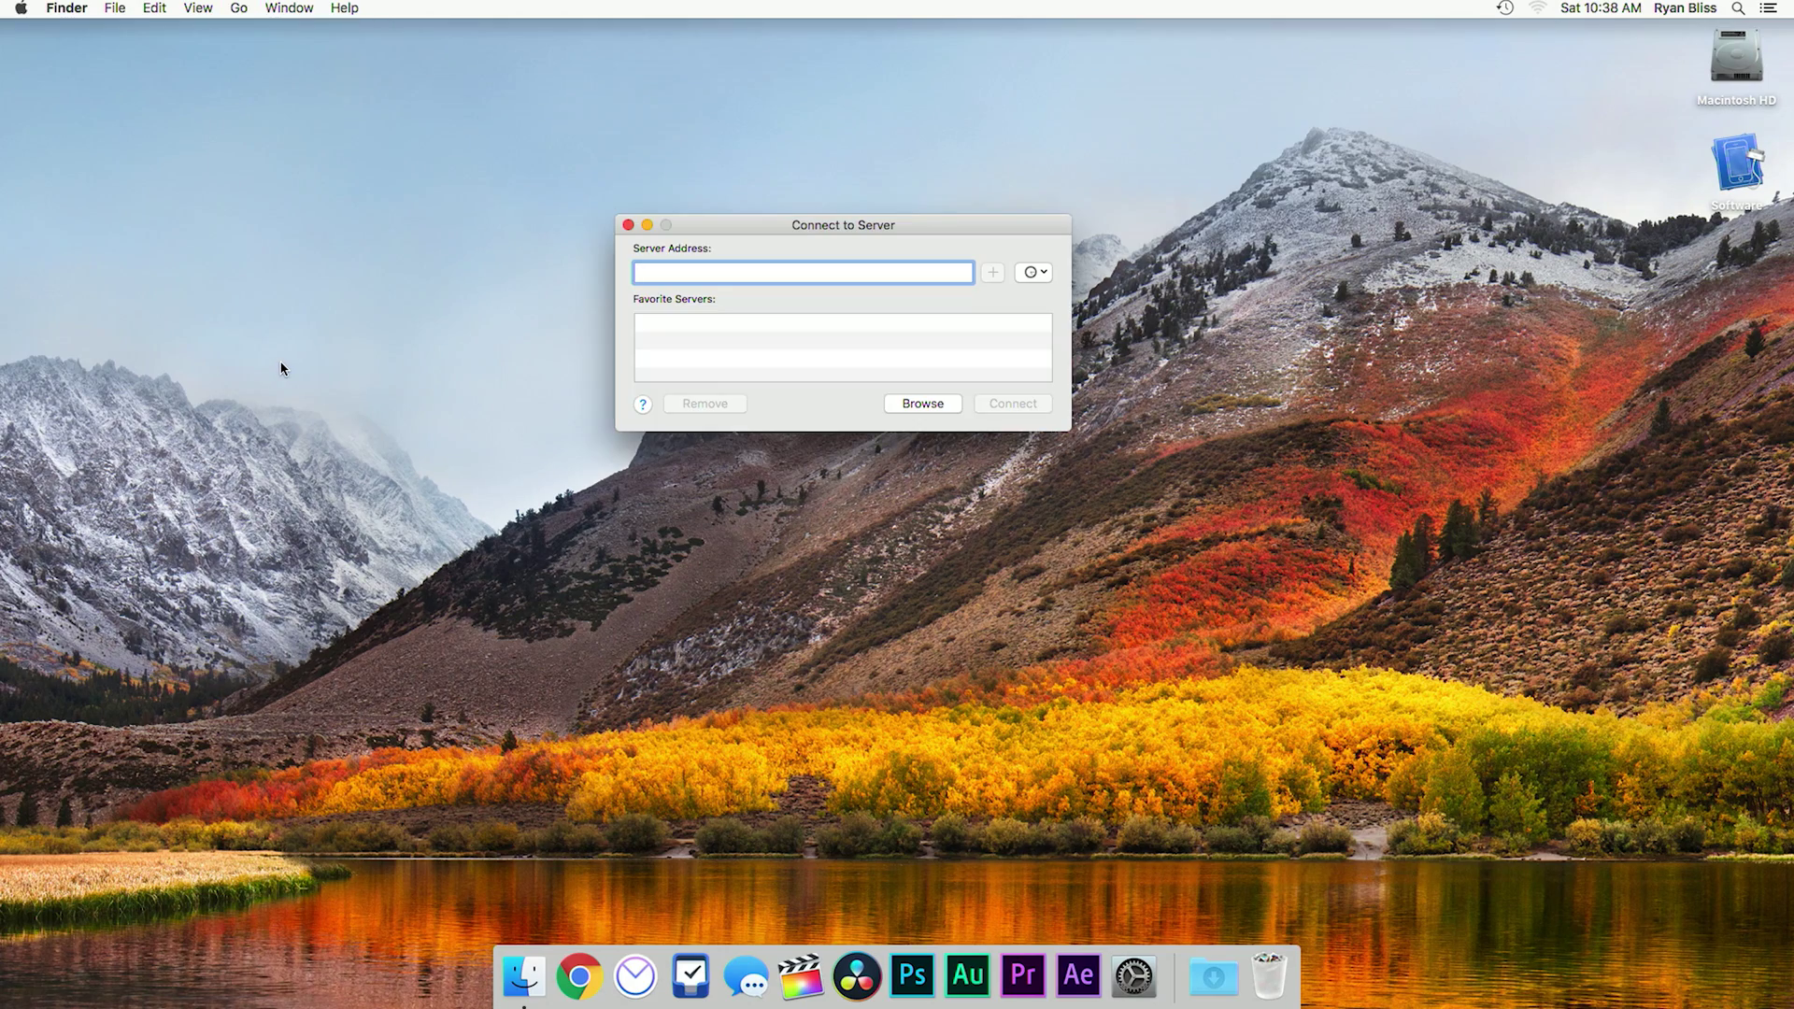
text(smb)
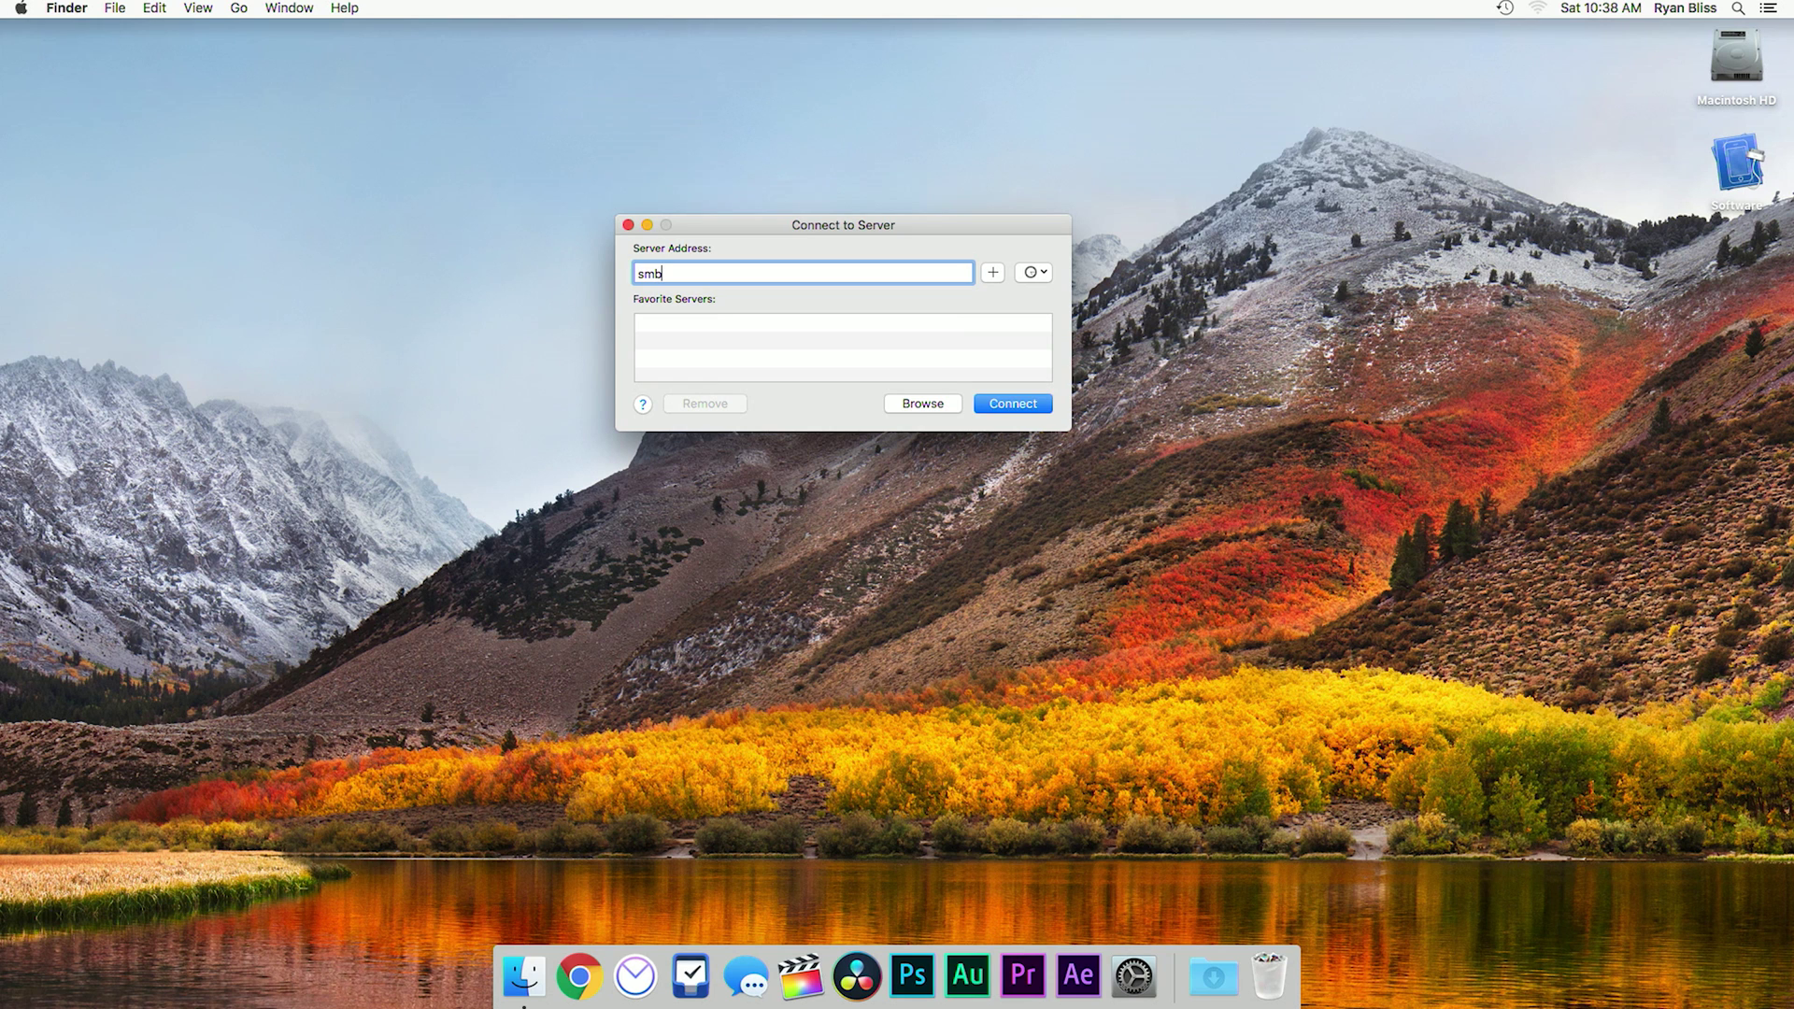
text(://iappletech128)
key(Return)
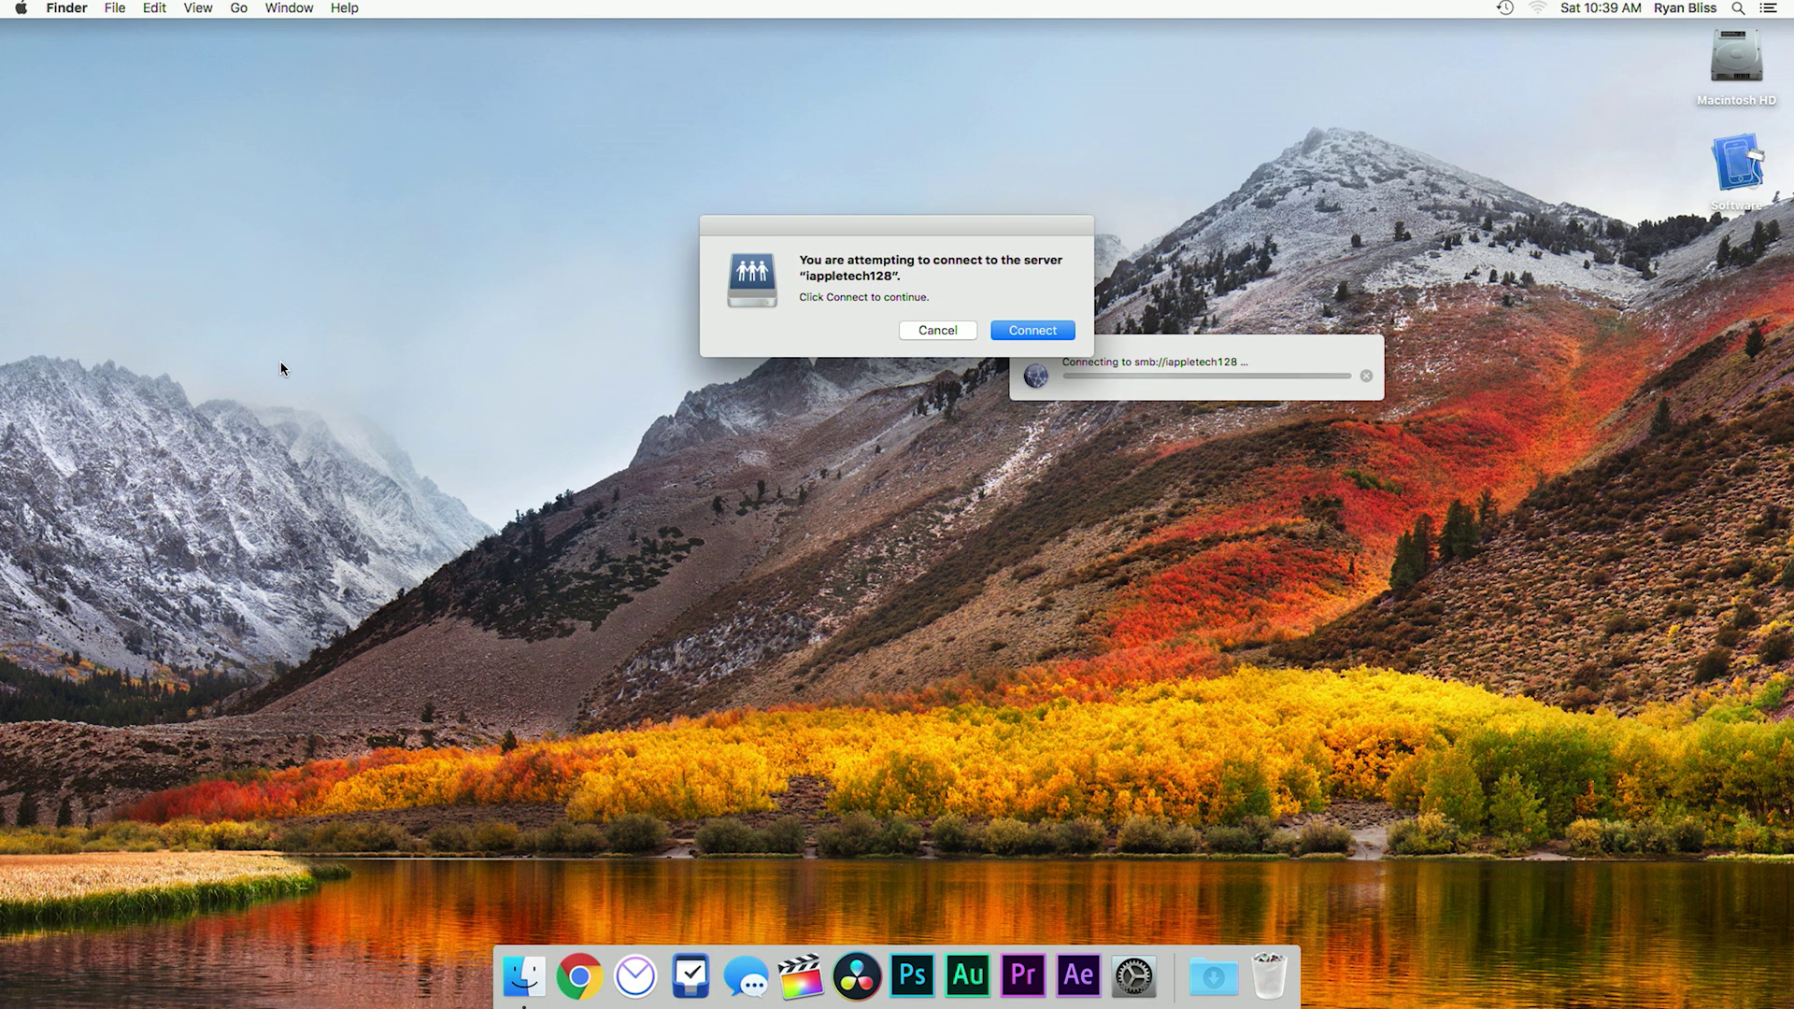
key(Return)
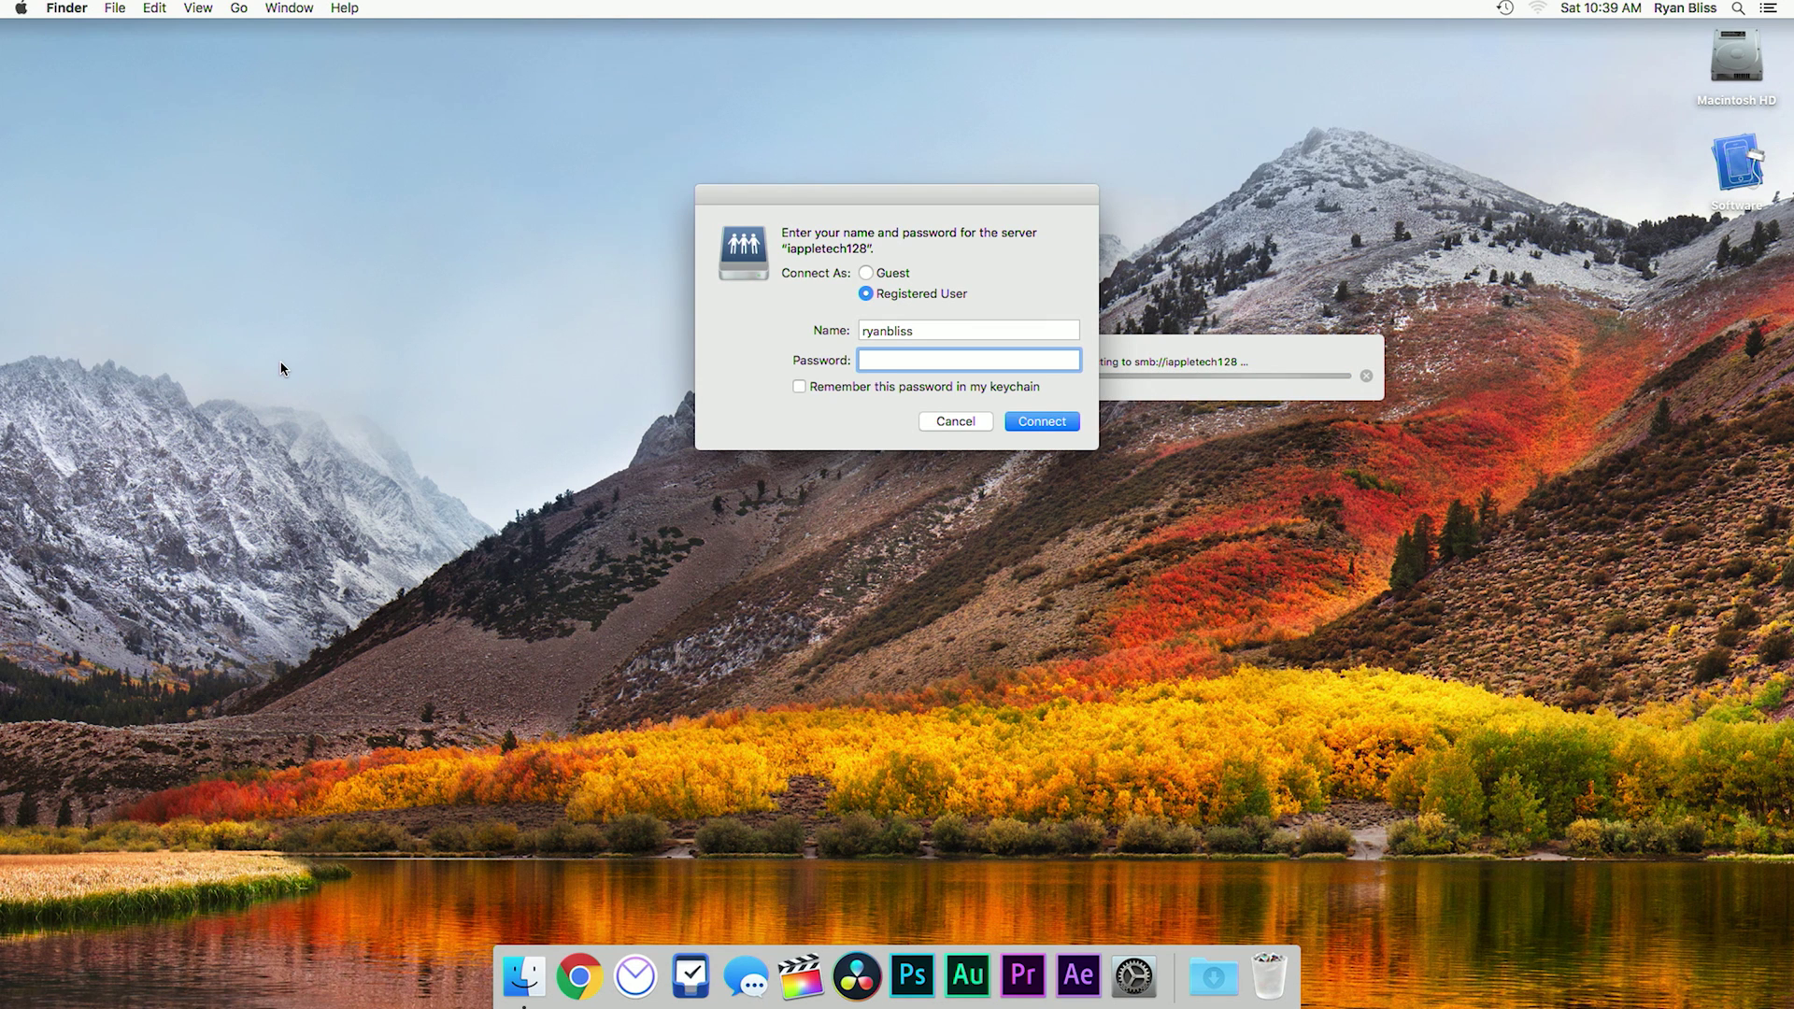
text(••••••••••••)
key(Return)
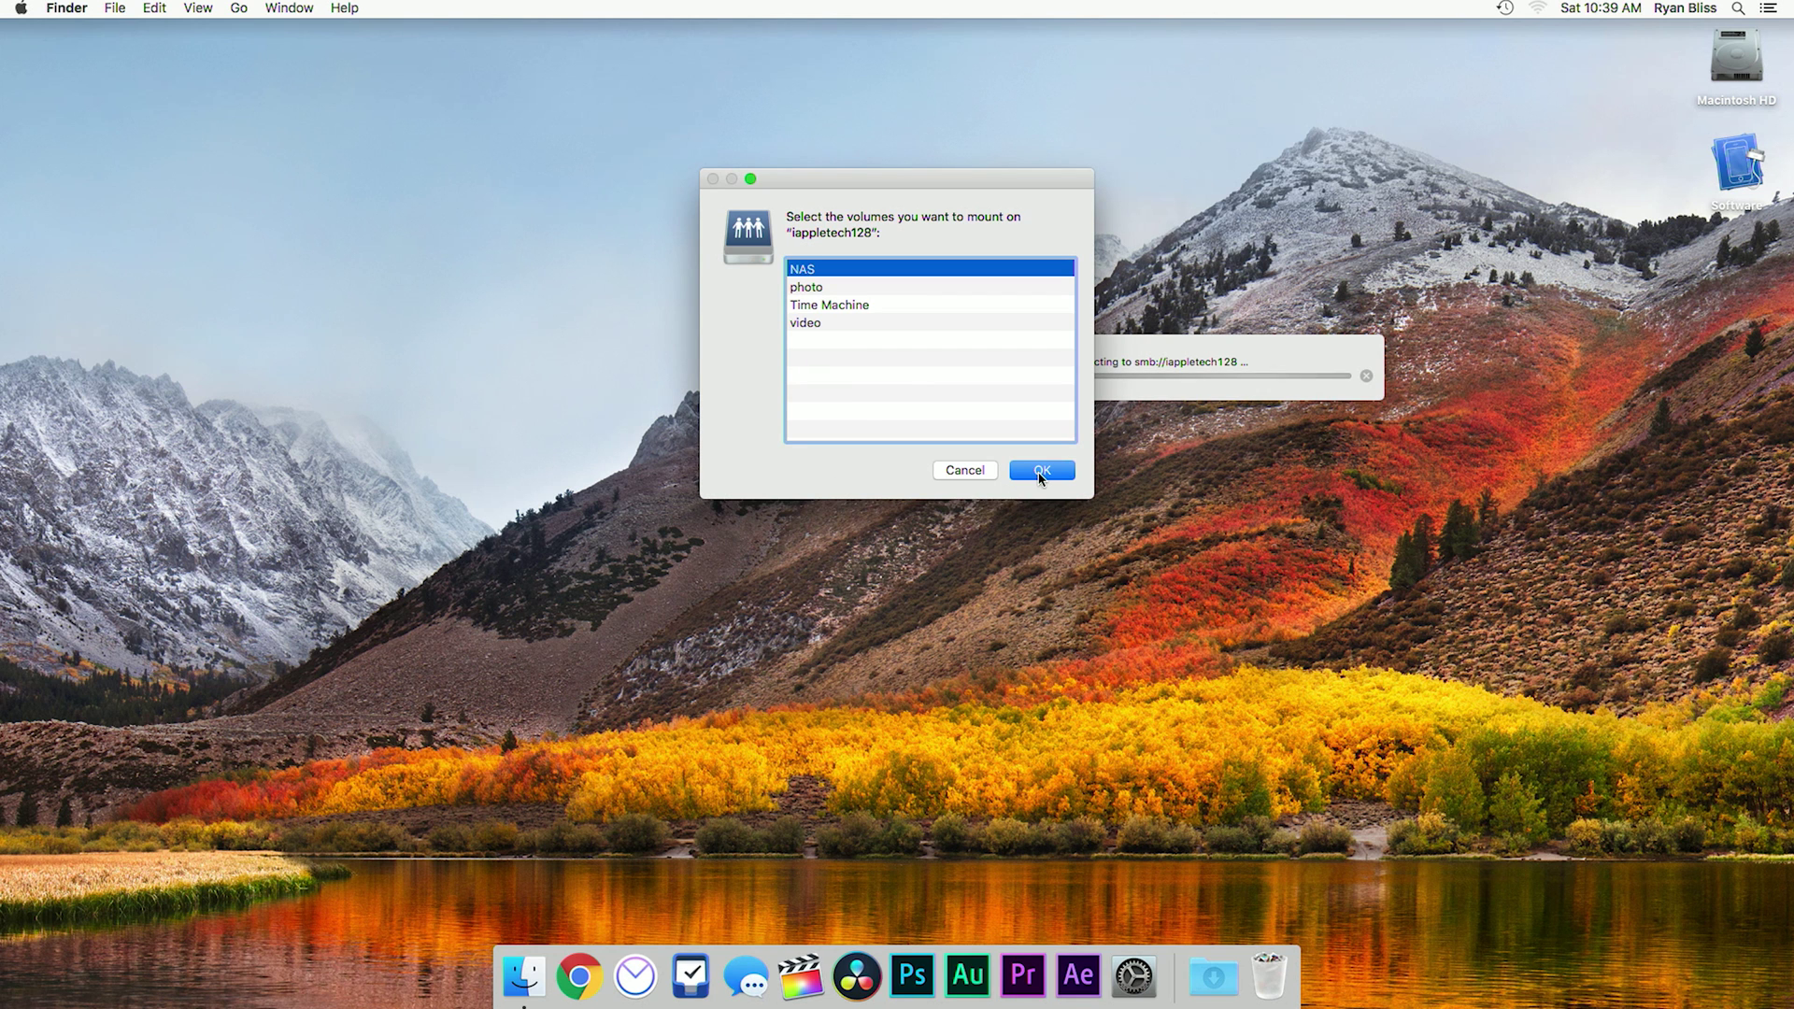
click(1040, 471)
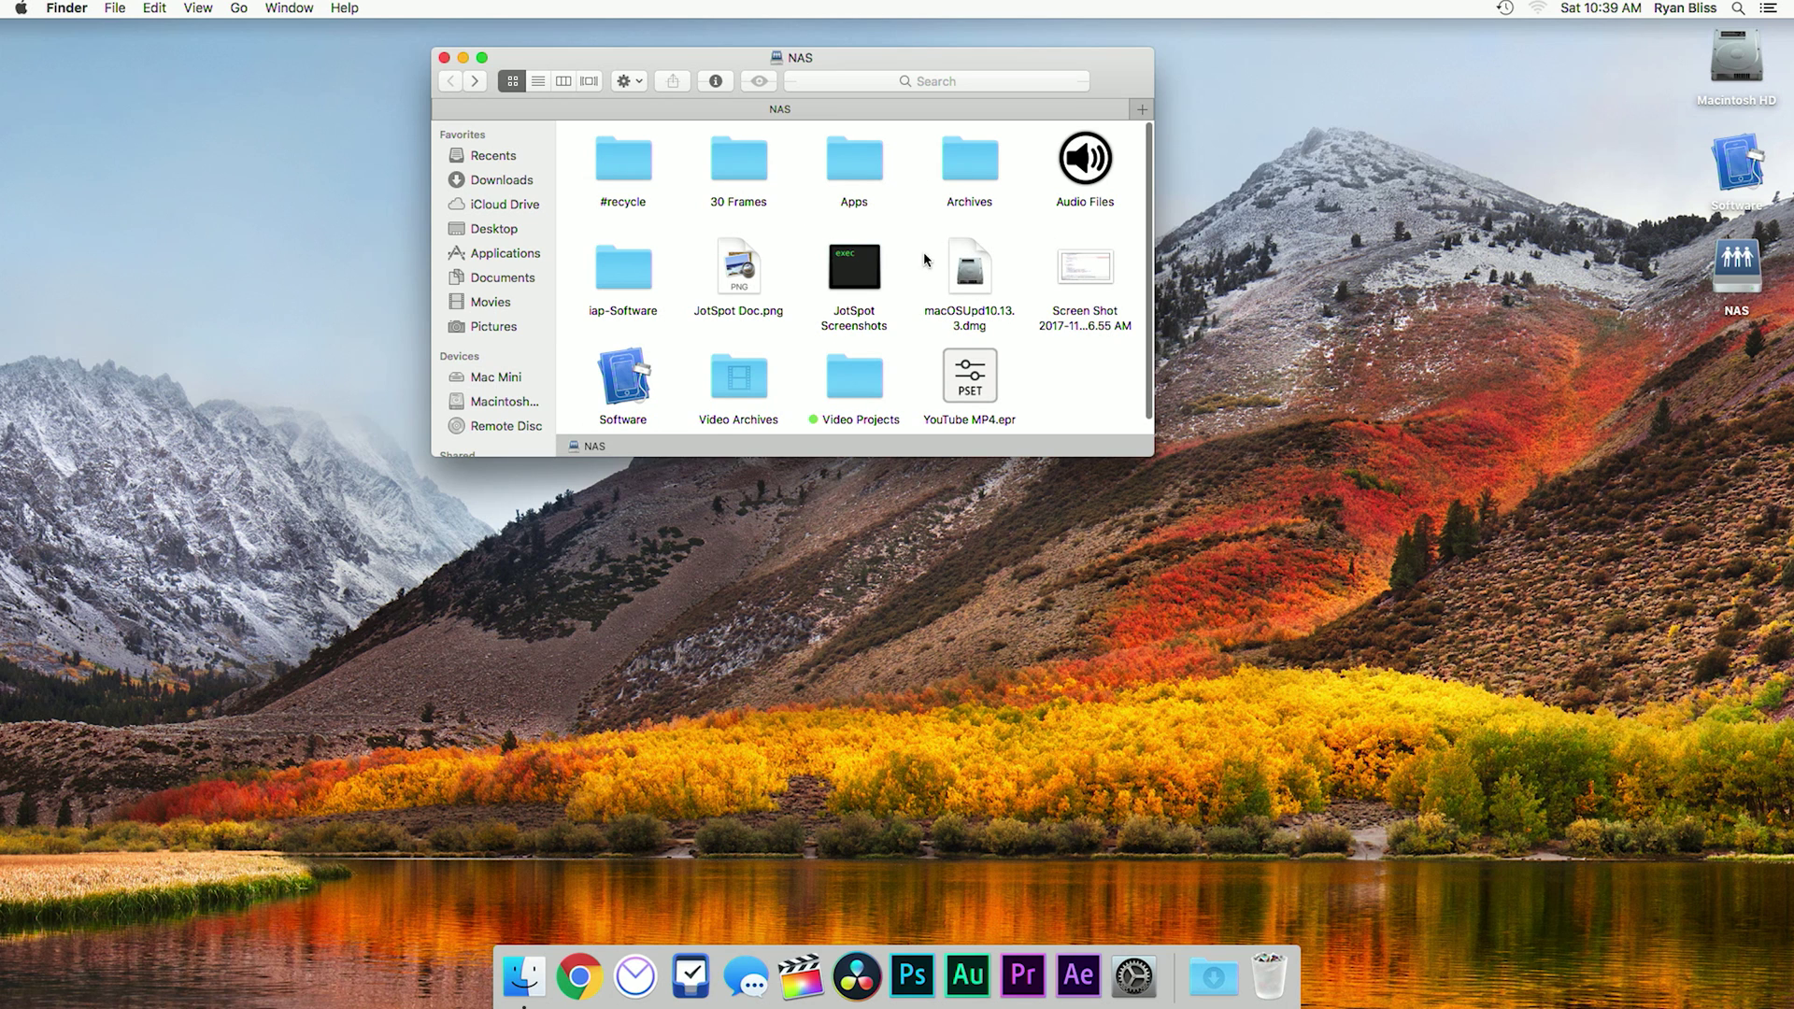
- Open macOSUpd10.13.3.dmg from the NAS and continue through its installer to install the update
click(970, 274)
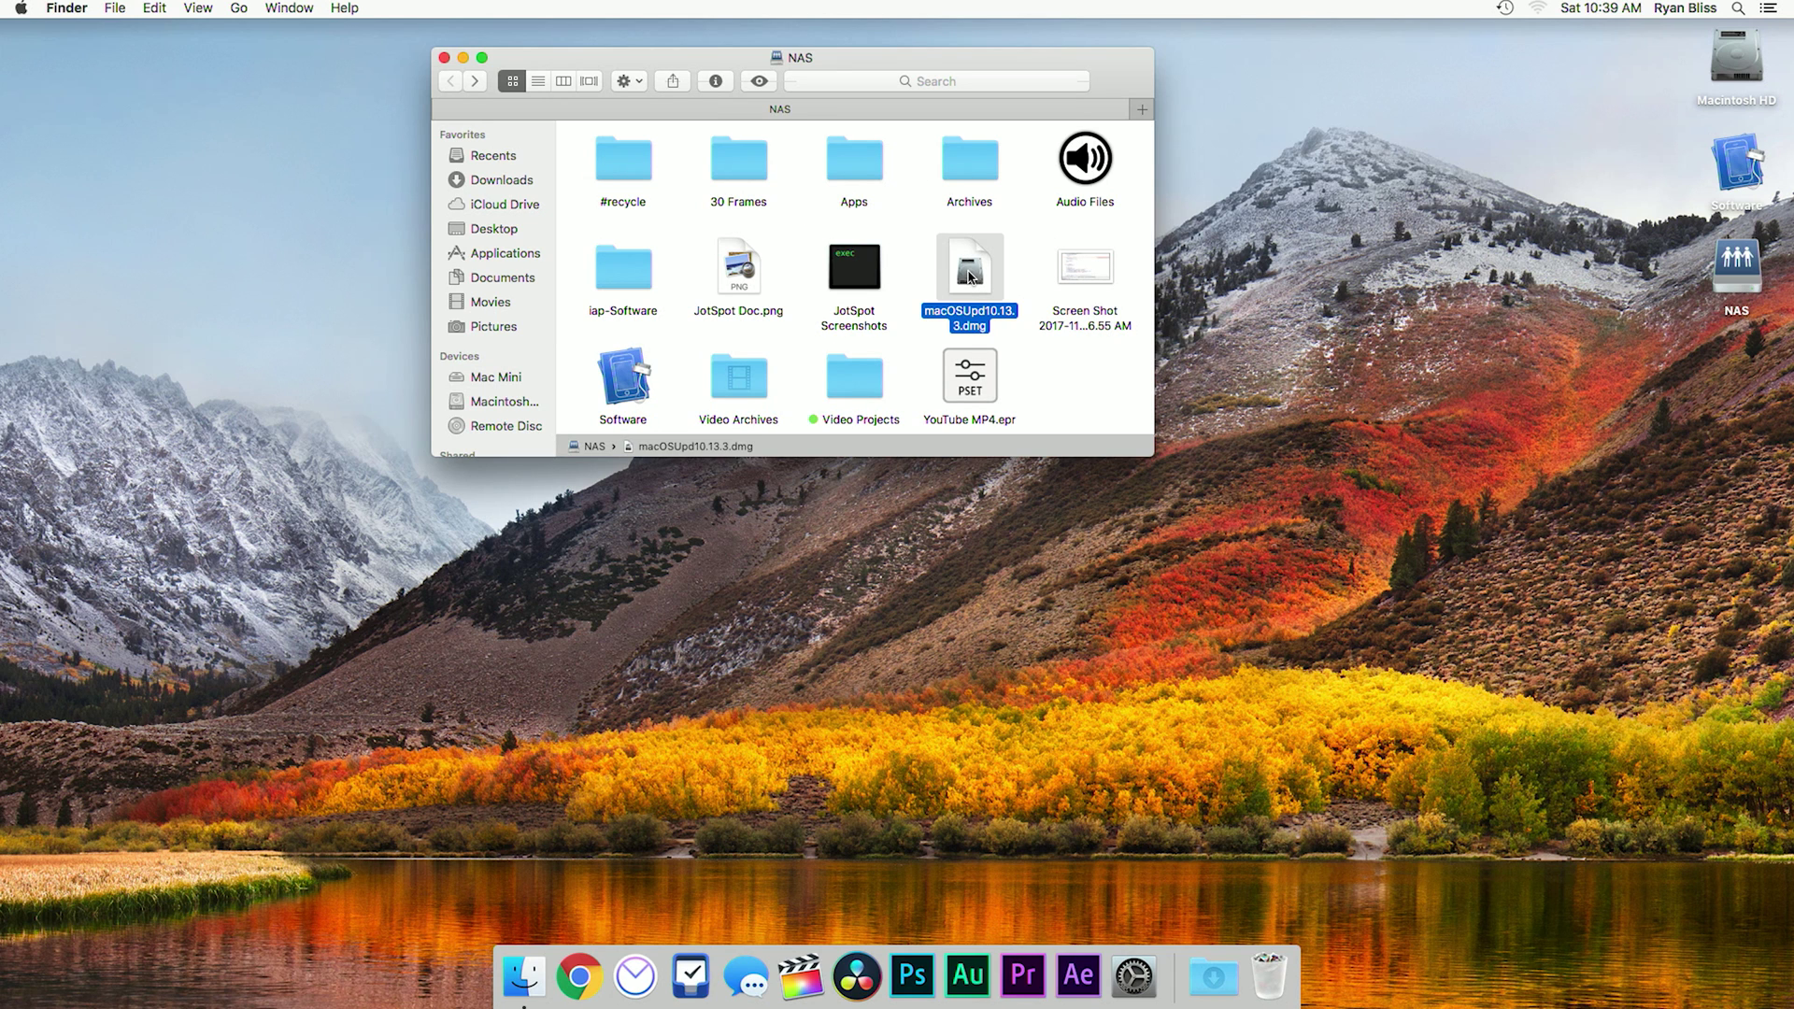
double_click(970, 274)
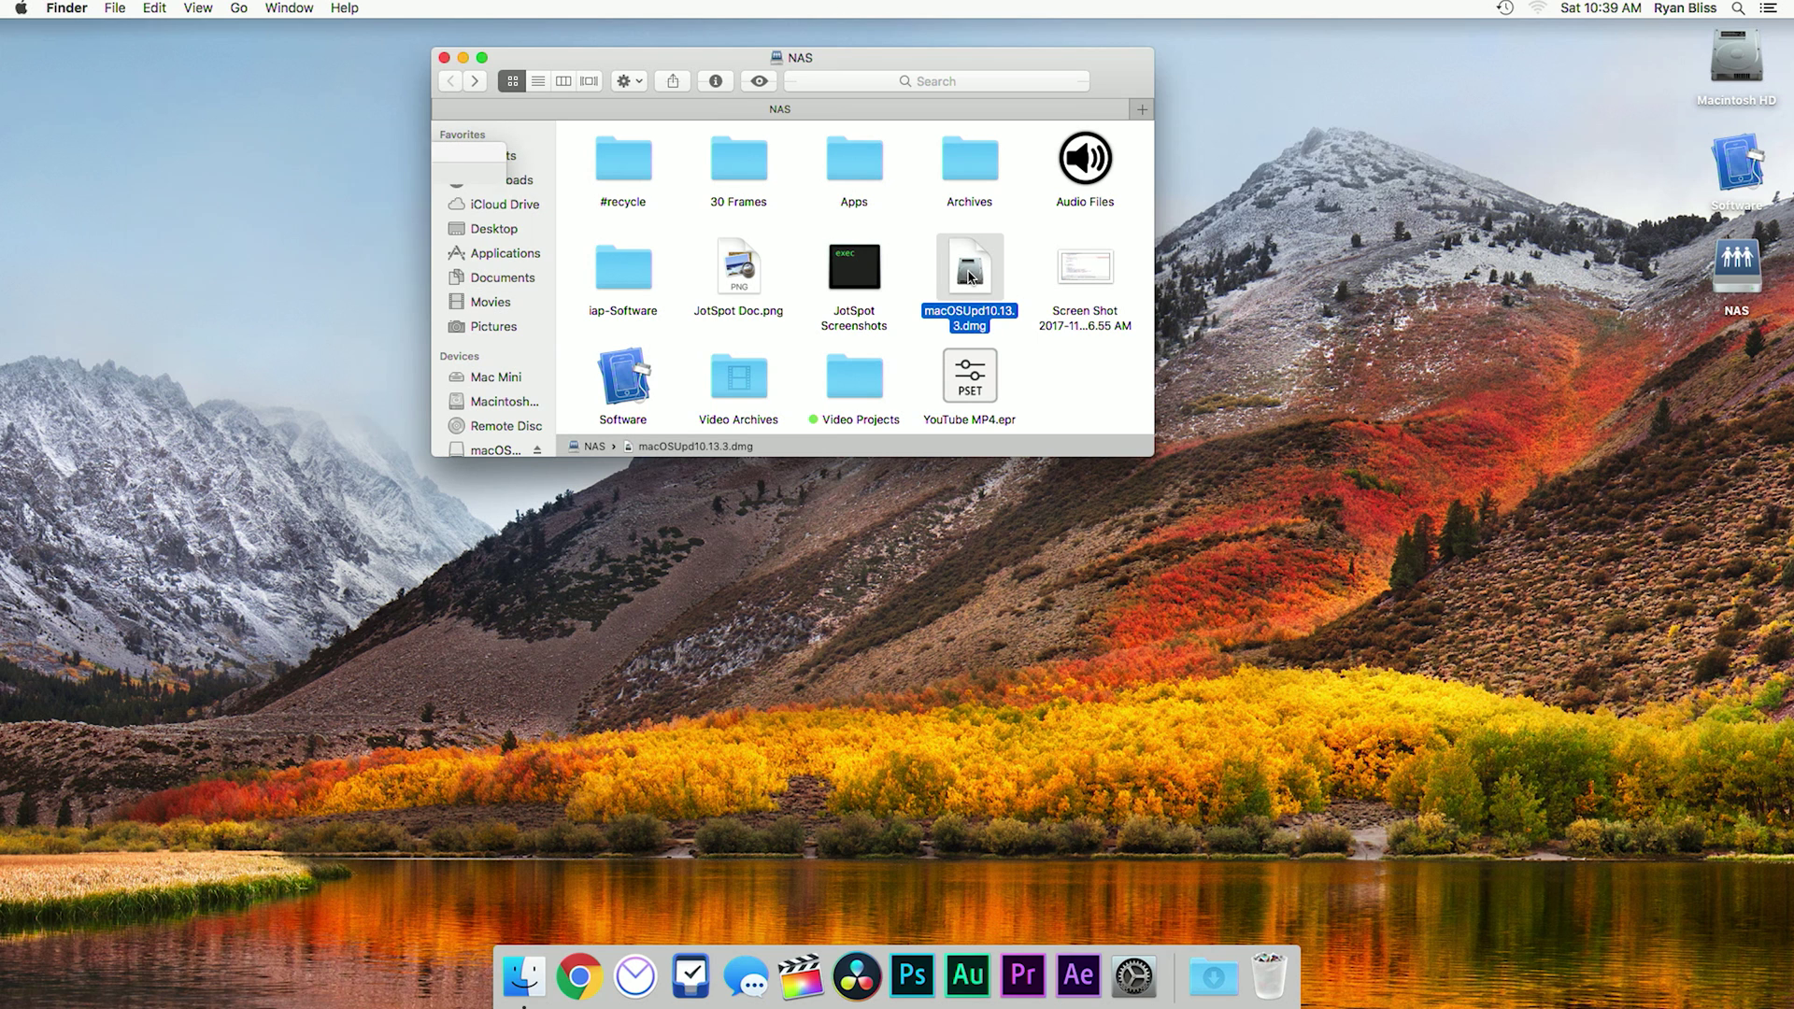
click(1148, 614)
click(1149, 614)
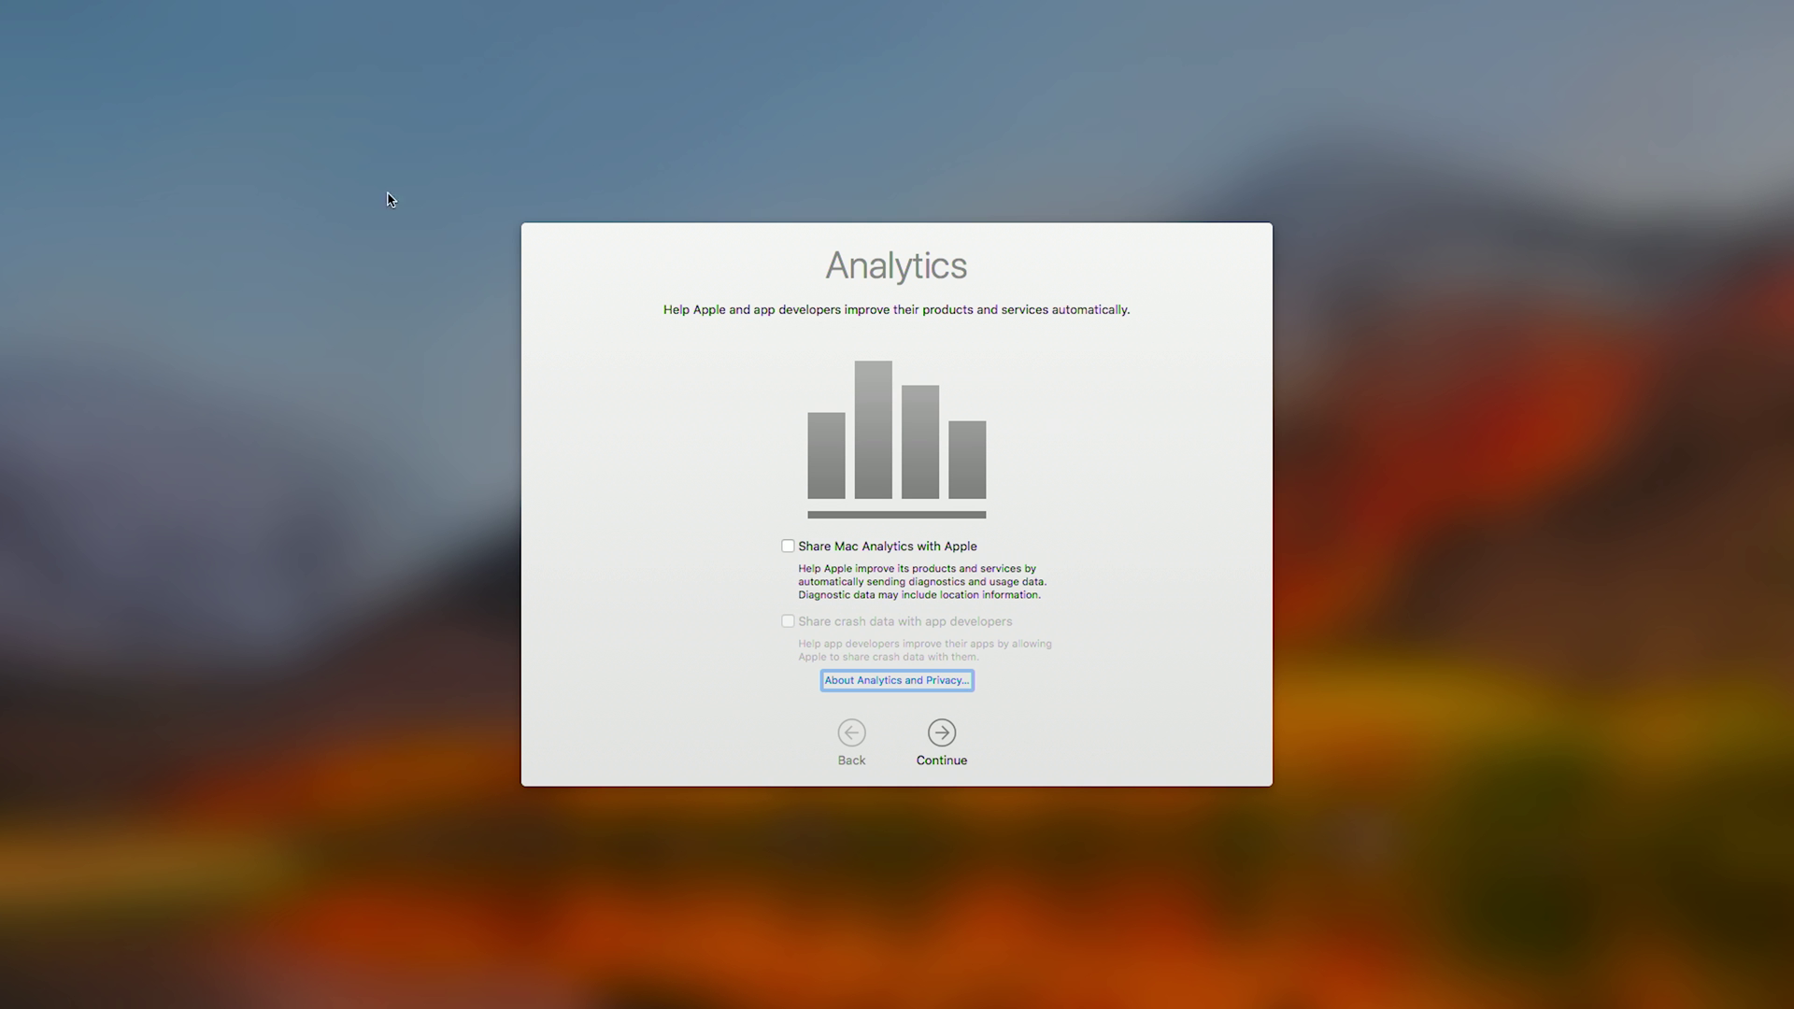
- Continue past the Analytics screen and open About This Mac to confirm version 10.13.3
click(951, 732)
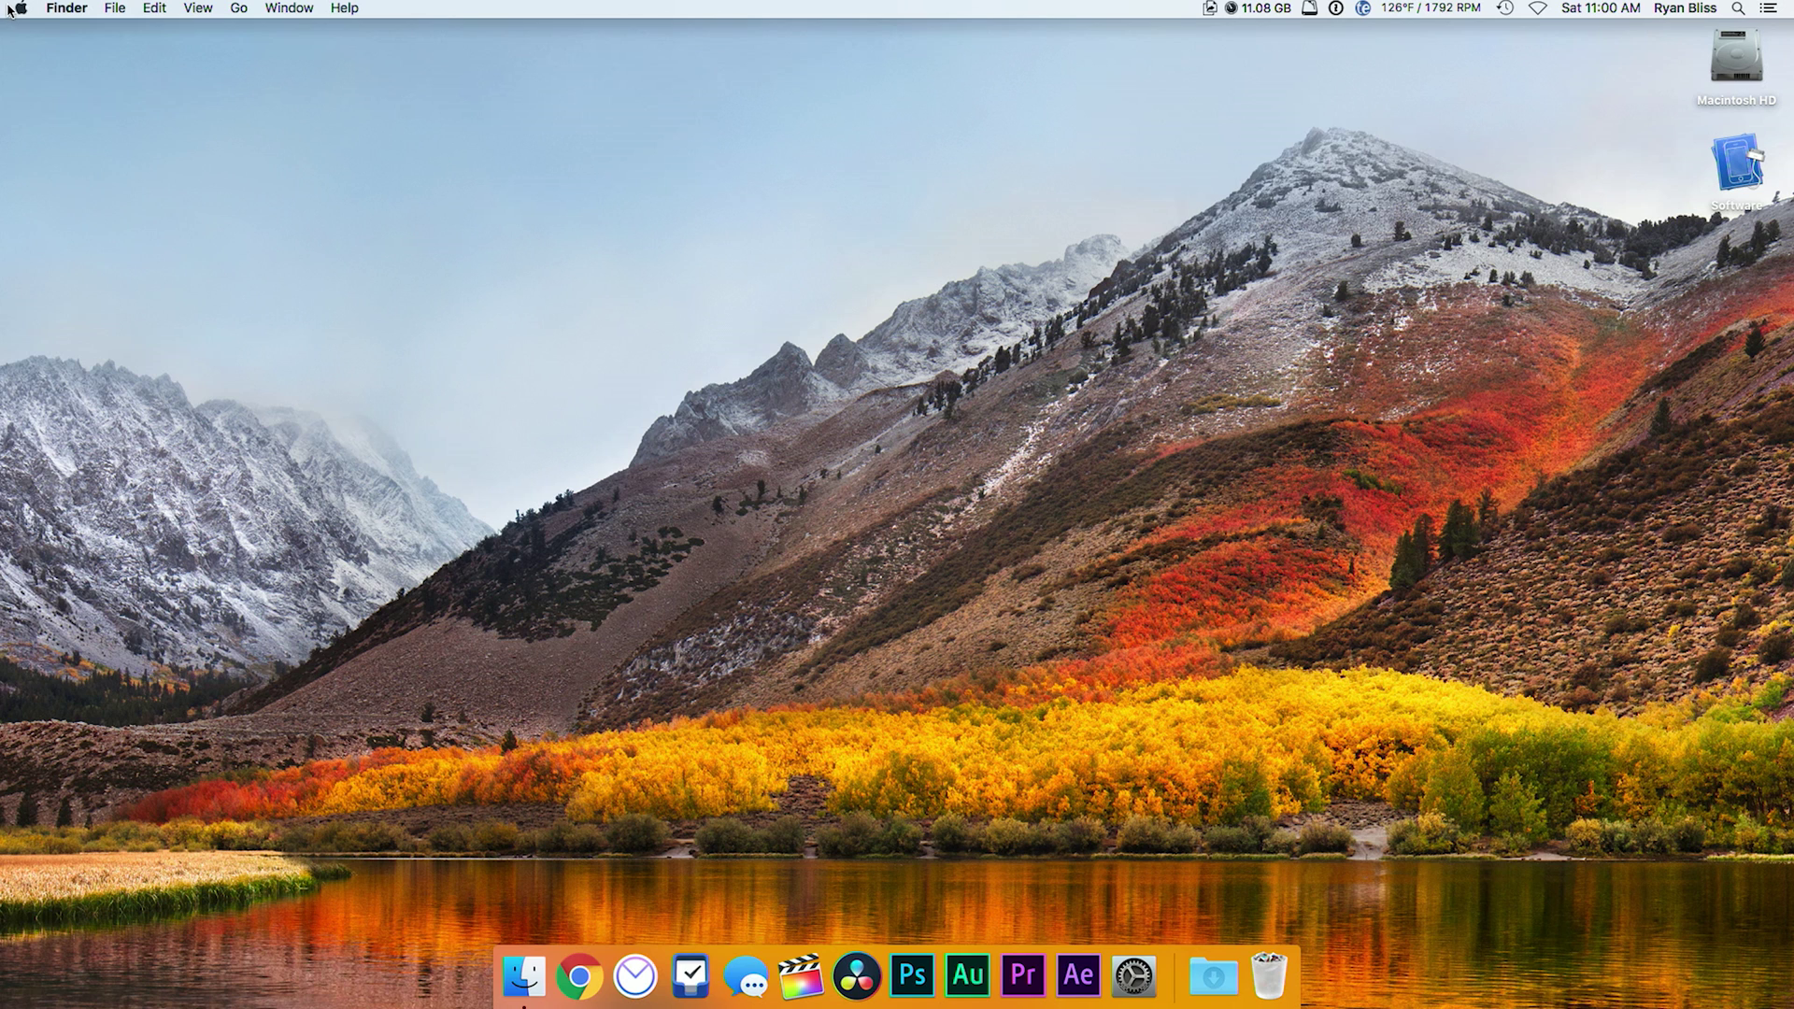
click(19, 9)
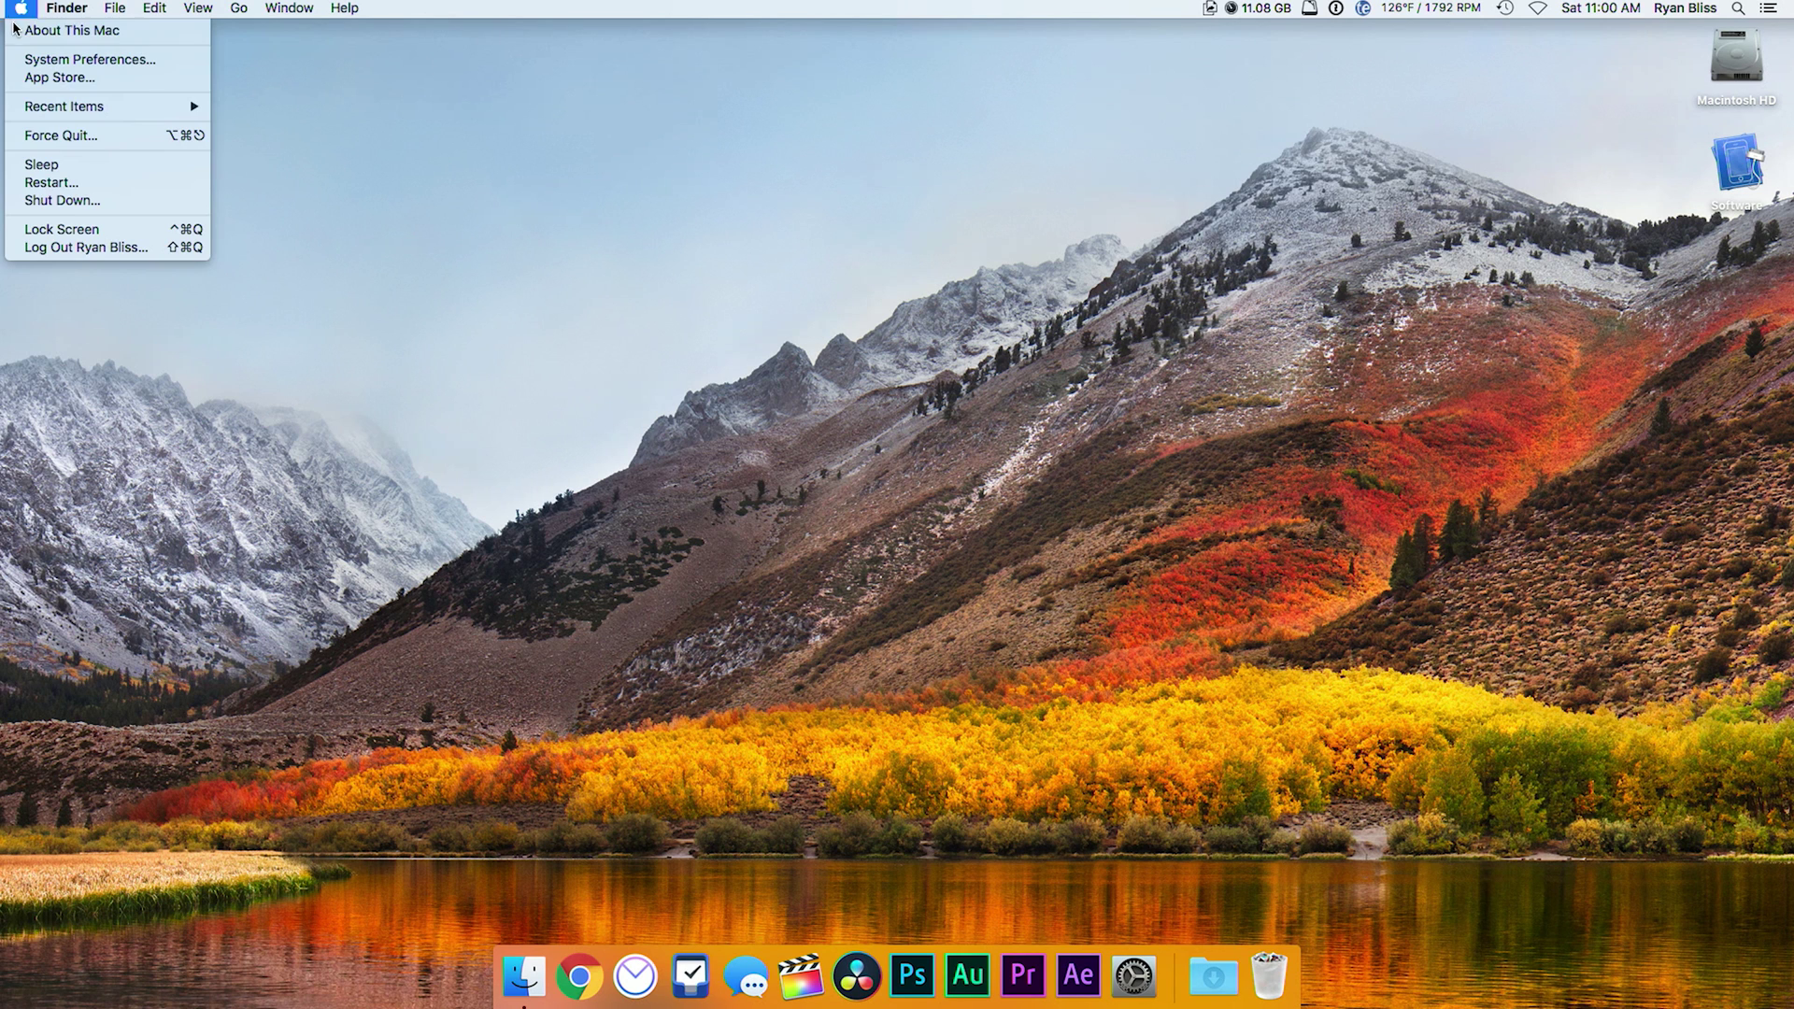
click(16, 30)
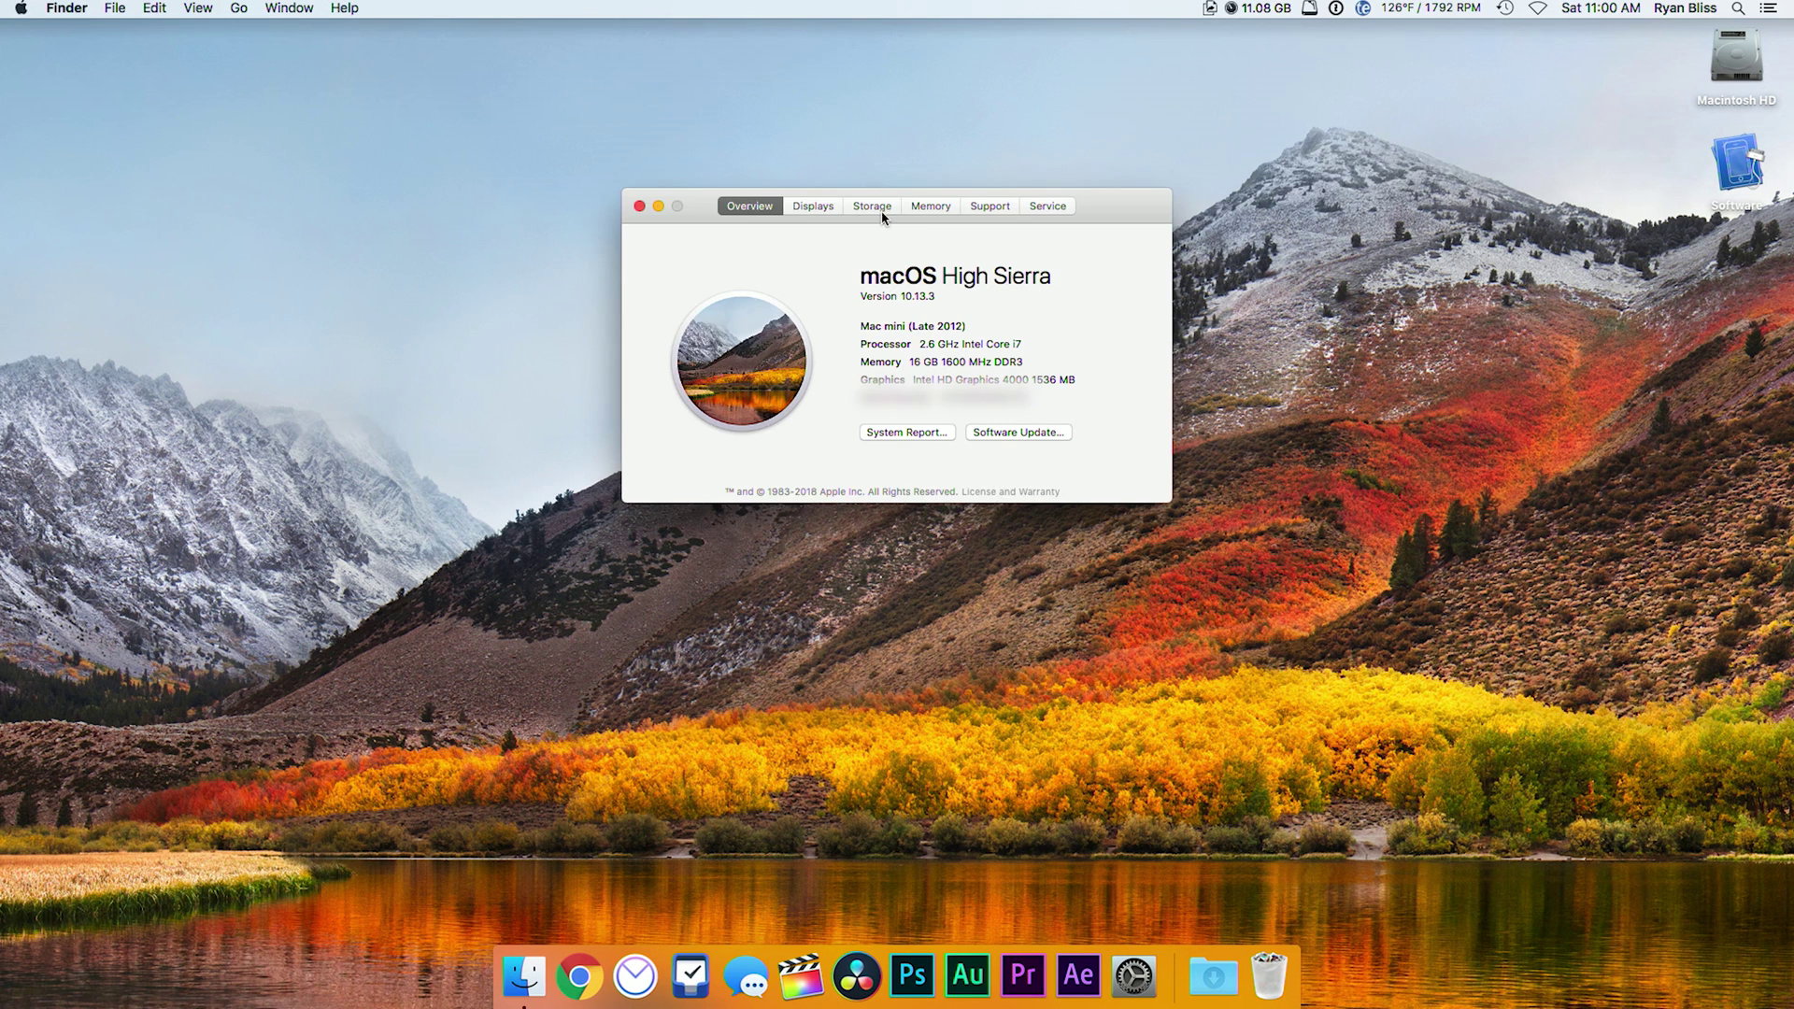